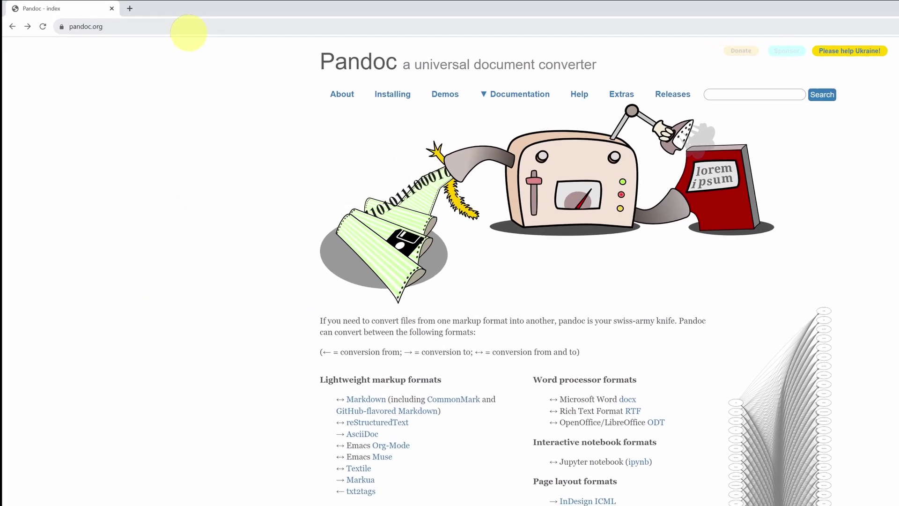
# Step: Open pandoc.org's Installing page and follow 'Download the latest installer' to the 3.1.6.1 release
pyautogui.click(190, 29)
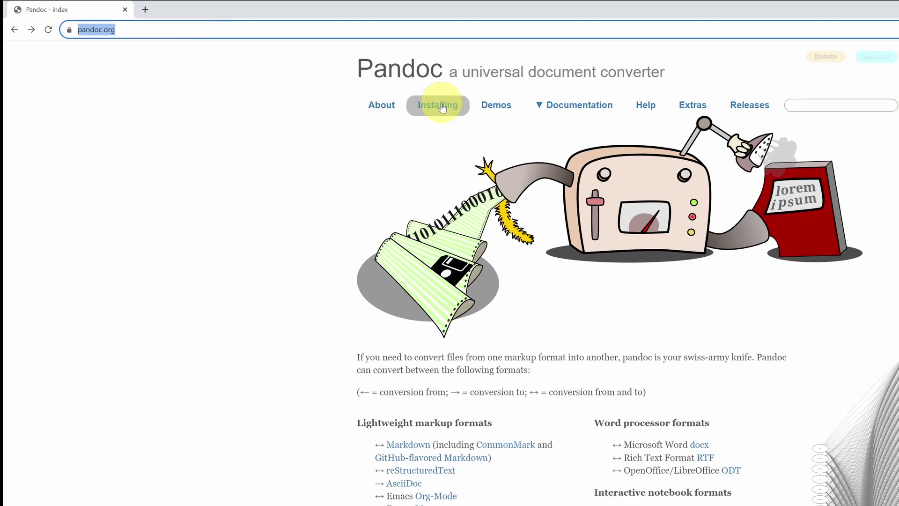
pyautogui.click(442, 107)
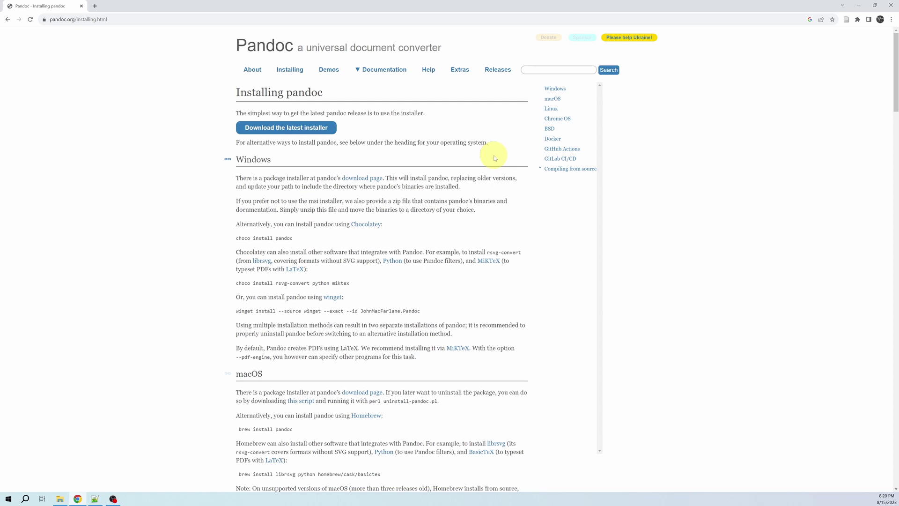
pyautogui.click(322, 128)
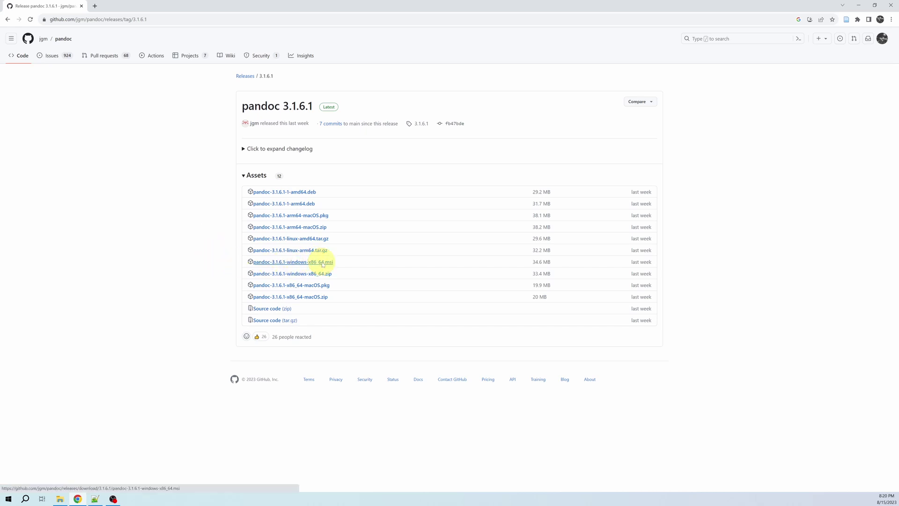
# Step: Download pandoc-3.1.6.1-windows-x86_64.msi from the GitHub release page and run its setup wizard
pyautogui.click(297, 264)
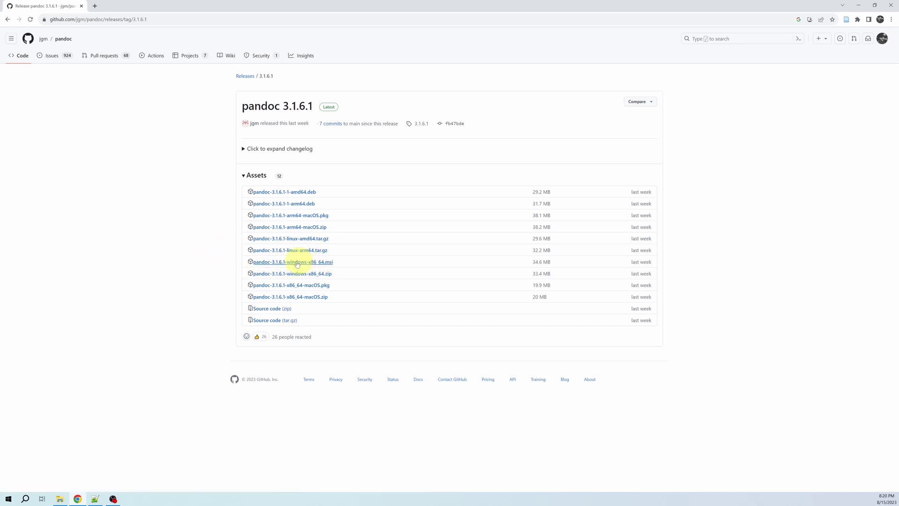
pyautogui.click(322, 265)
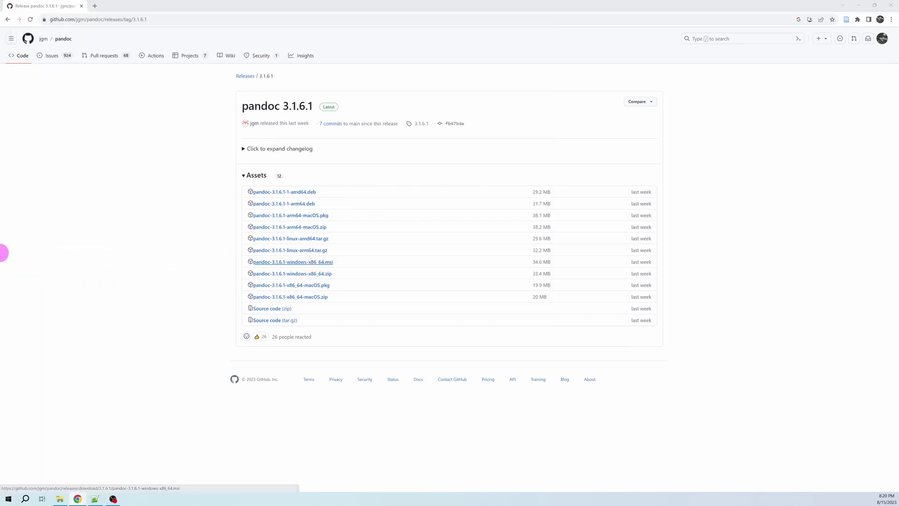
pyautogui.moveTo(3, 259); pyautogui.dragTo(474, 89)
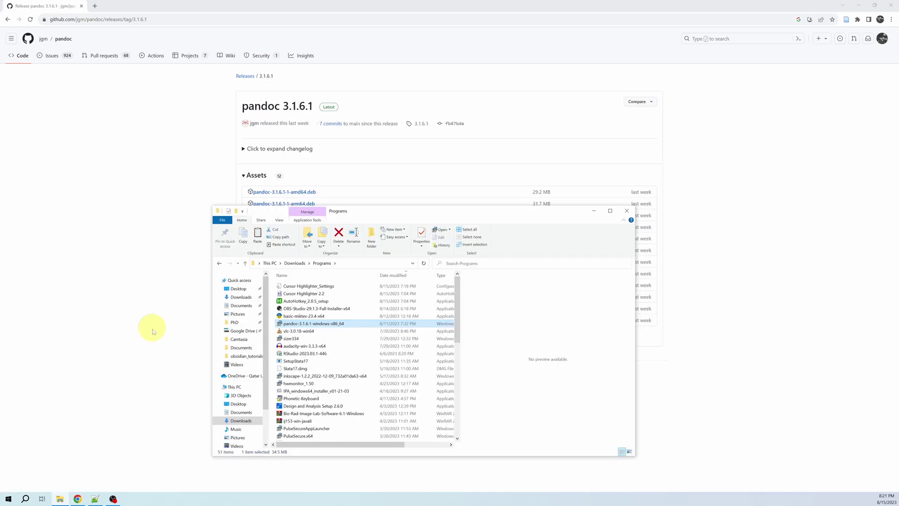
pyautogui.doubleClick(322, 326)
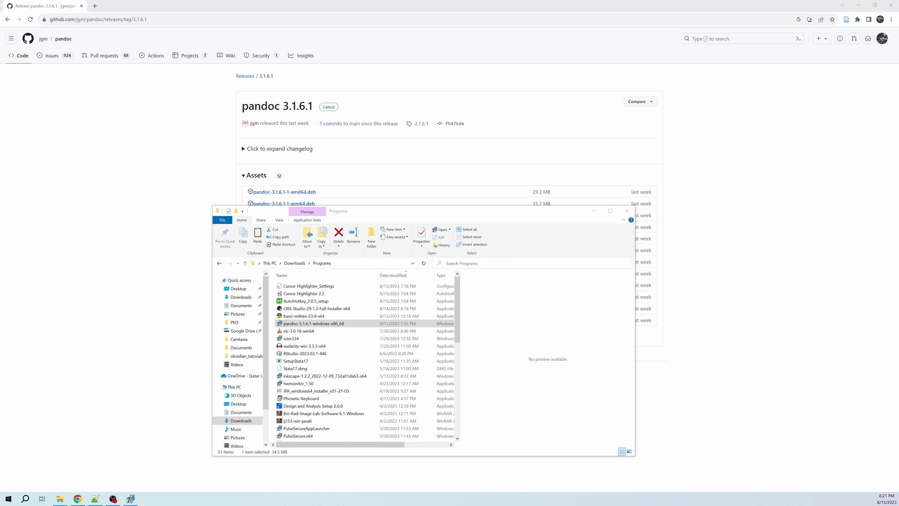
pyautogui.moveTo(307, 195); pyautogui.dragTo(387, 124)
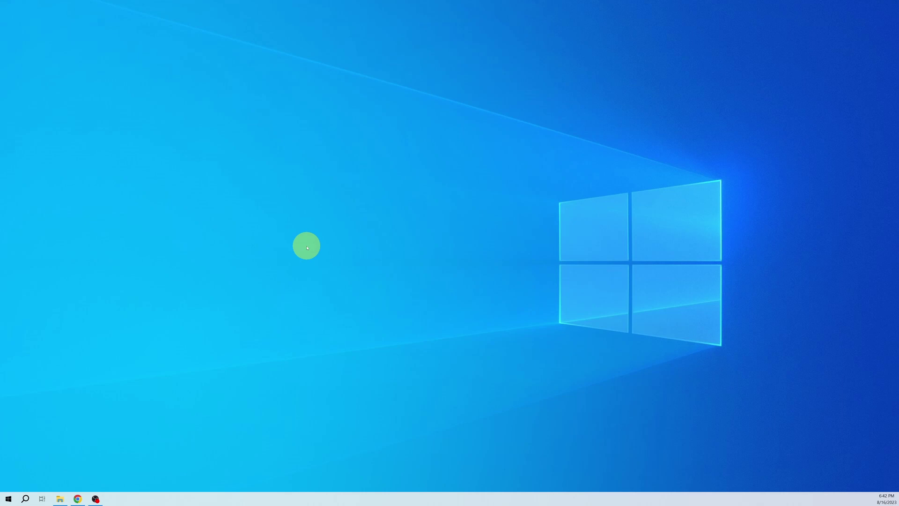
# Step: Run pandoc --version in a new Command Prompt, where pandoc is not recognised
pyautogui.hotkey('alt', 'space')
pyautogui.write('cmd')
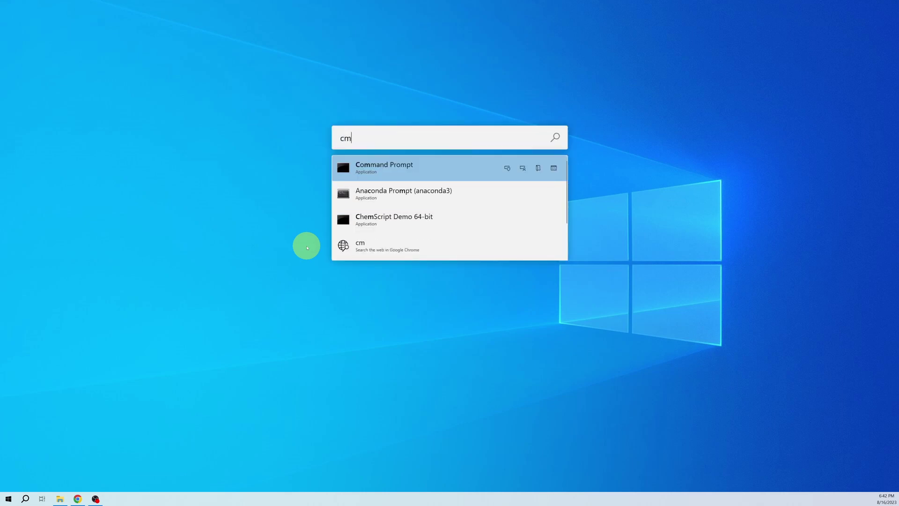
pyautogui.press('Return')
pyautogui.moveTo(343, 30); pyautogui.dragTo(404, 94)
pyautogui.click(232, 133)
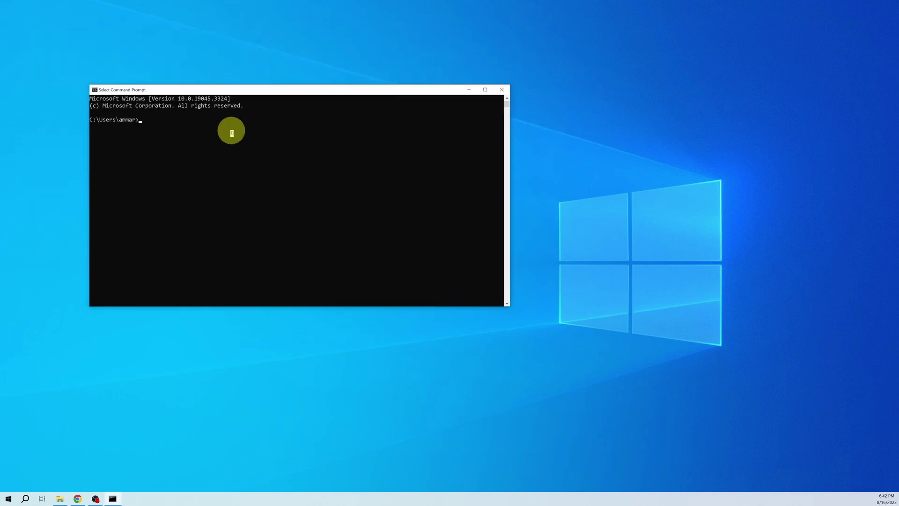
pyautogui.write('pandoc --version')
pyautogui.press('Return')
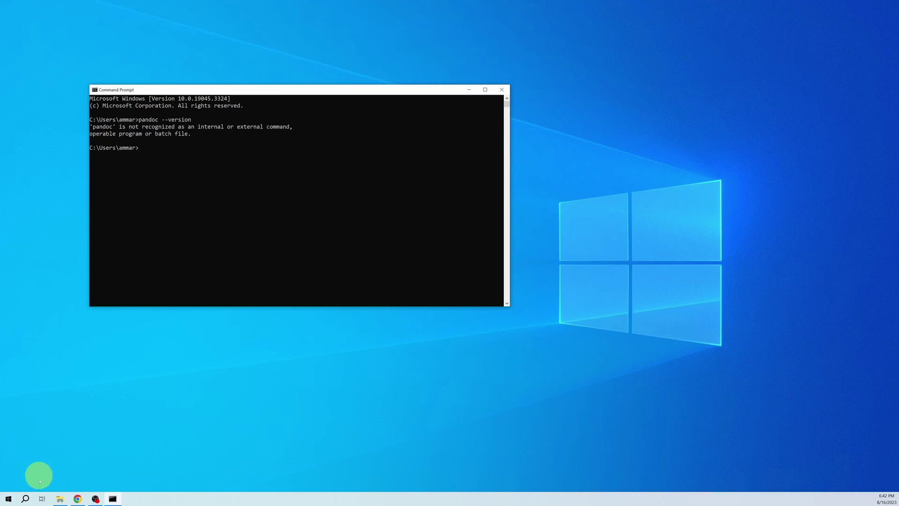
# Step: Run pandoc --version in a terminal opened in C:\Program Files\Pandoc, showing version 3.1.6.1
pyautogui.click(60, 498)
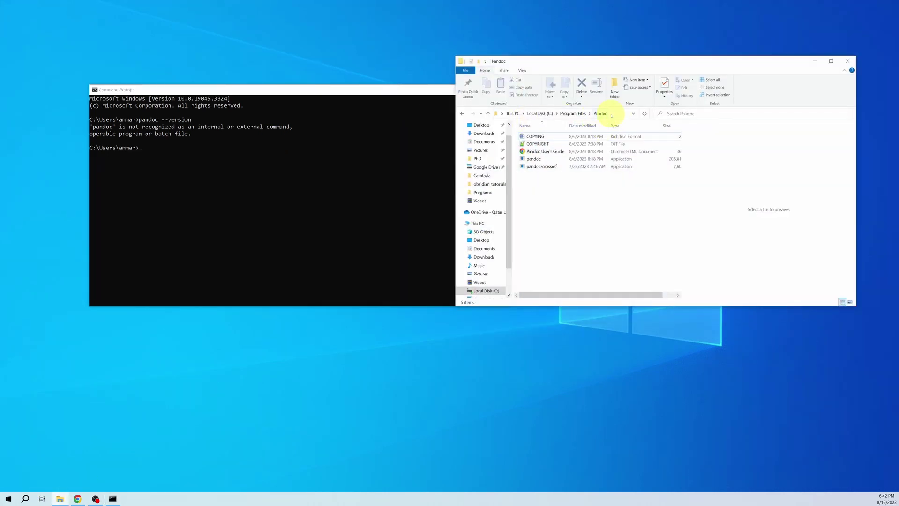
pyautogui.rightClick(577, 200)
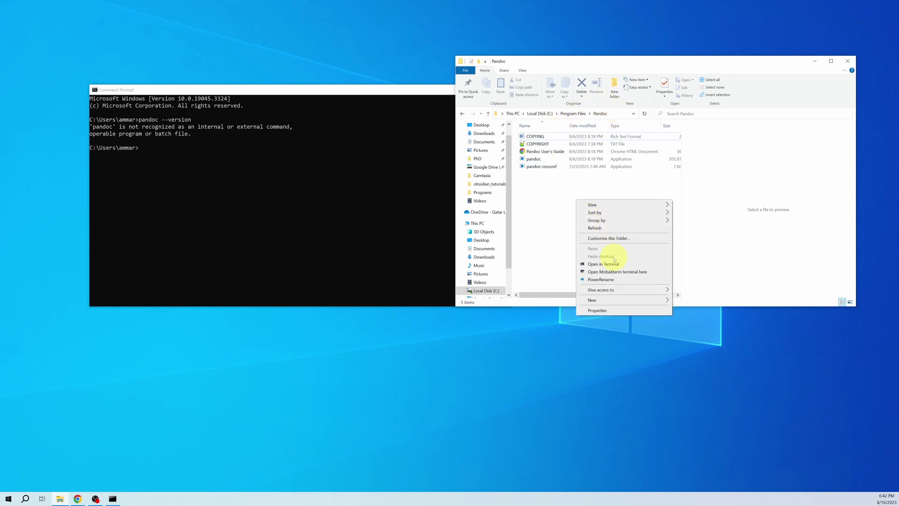
pyautogui.click(614, 263)
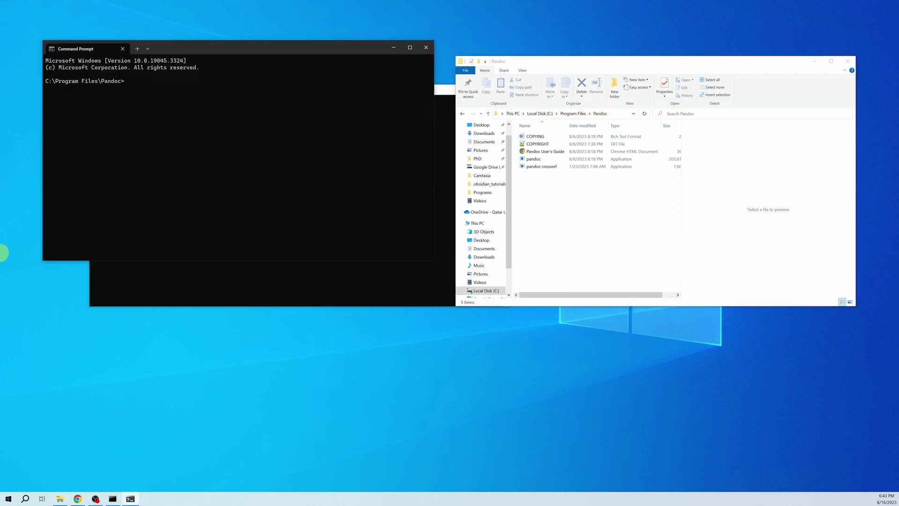
pyautogui.write('pandoc')
pyautogui.moveTo(268, 52); pyautogui.dragTo(293, 92)
pyautogui.write('--version')
pyautogui.press('Return')
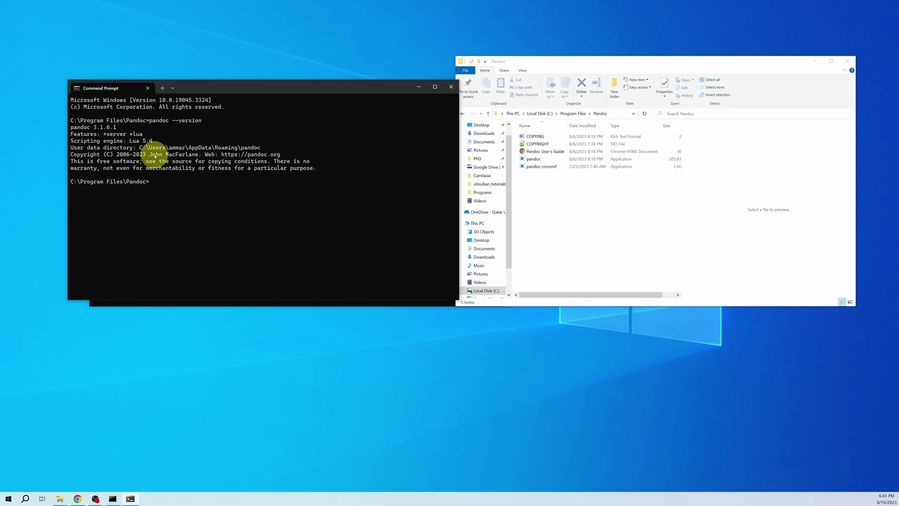
# Step: Select the C:\Program Files\Pandoc folder path in Explorer and centre System Properties
pyautogui.click(576, 191)
pyautogui.click(572, 113)
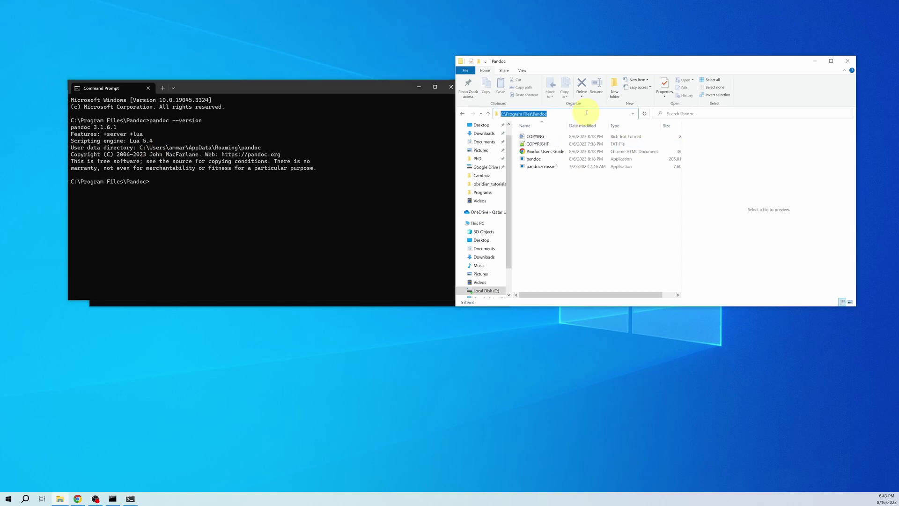
pyautogui.click(592, 233)
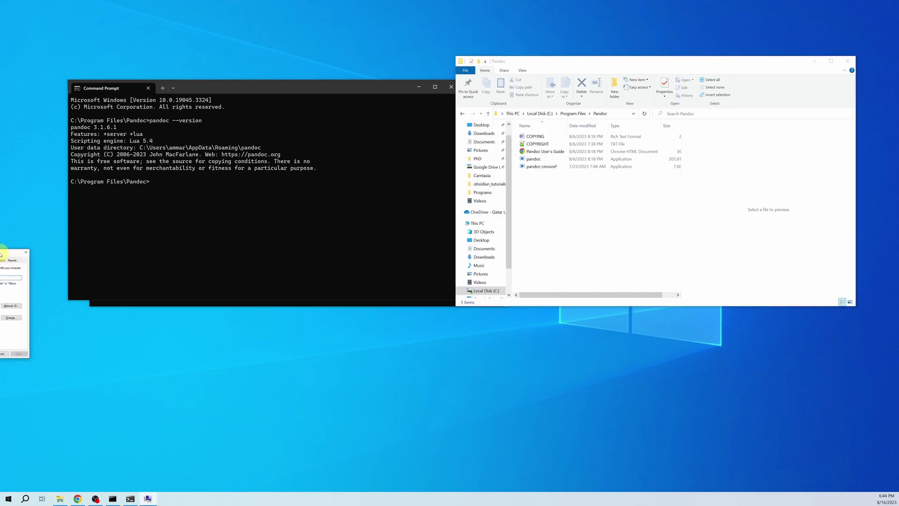
pyautogui.moveTo(6, 258); pyautogui.dragTo(360, 111)
# Step: Open Environment Variables from the Advanced settings and edit the system Path variable
pyautogui.click(325, 121)
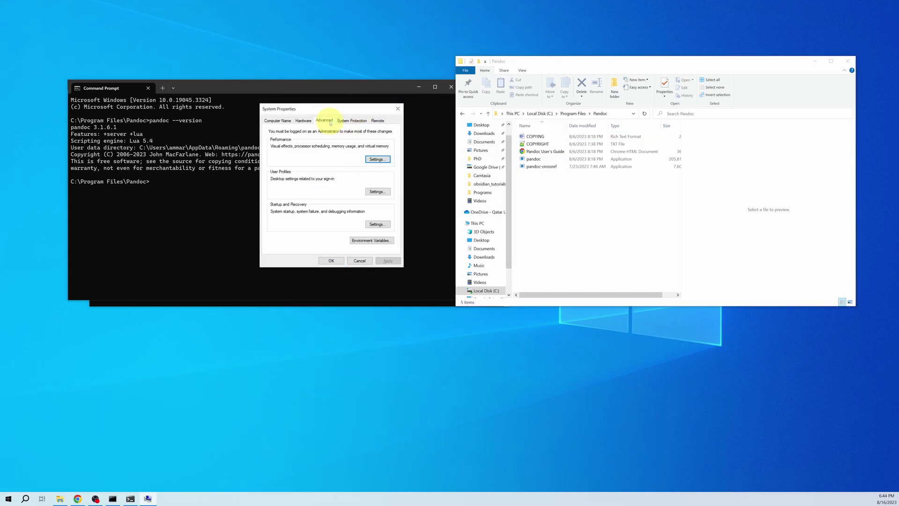
pyautogui.click(380, 242)
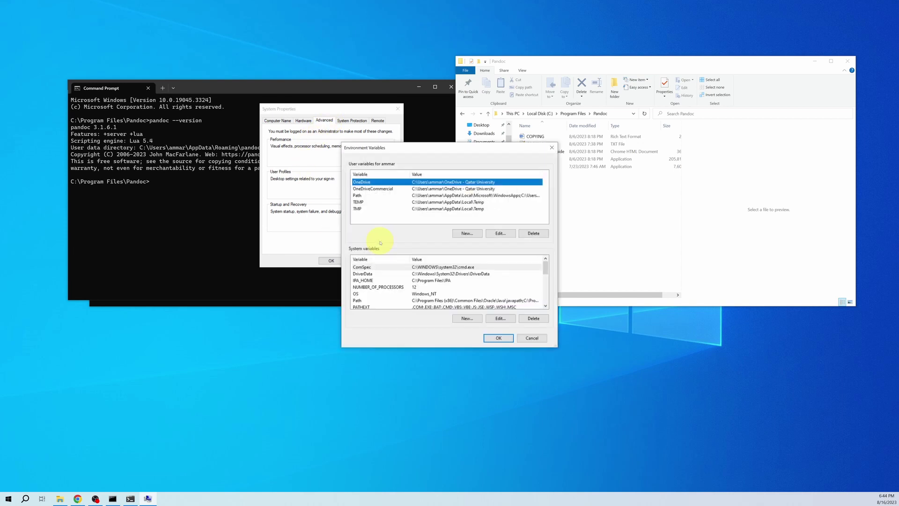
pyautogui.moveTo(556, 347); pyautogui.dragTo(593, 400)
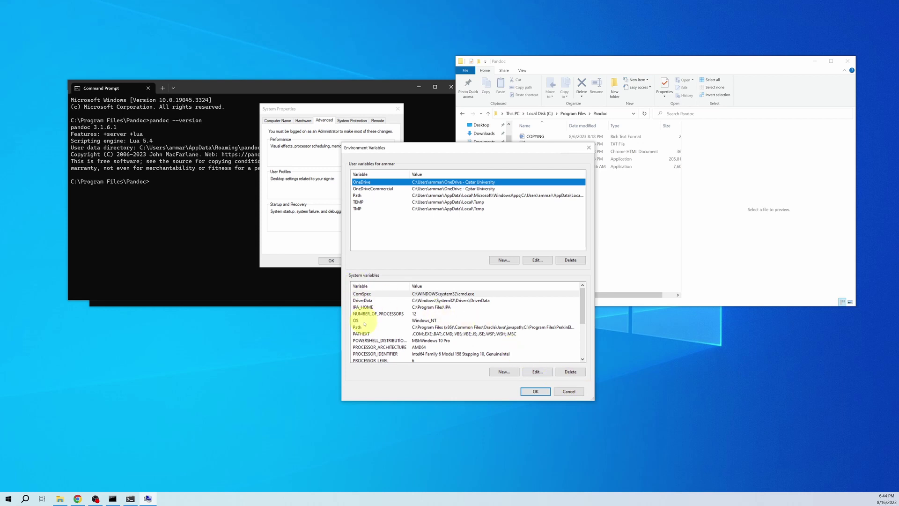
pyautogui.click(361, 327)
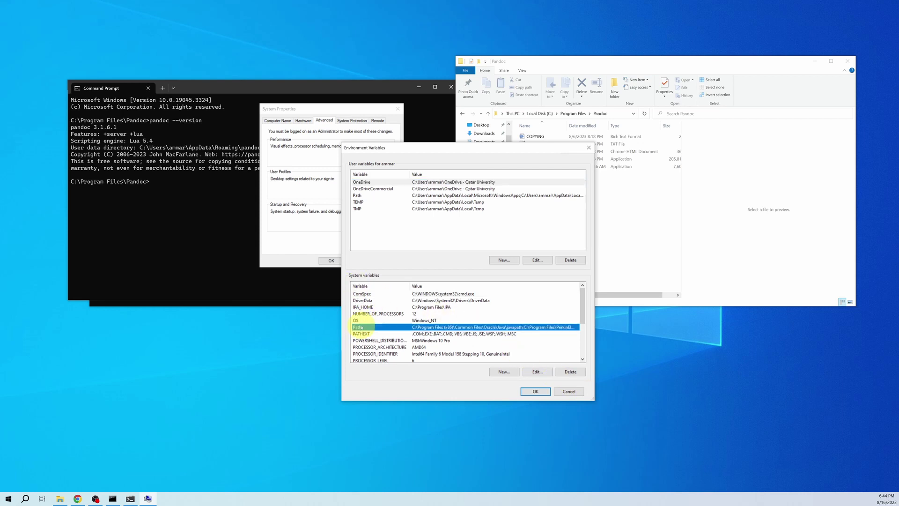
pyautogui.doubleClick(402, 327)
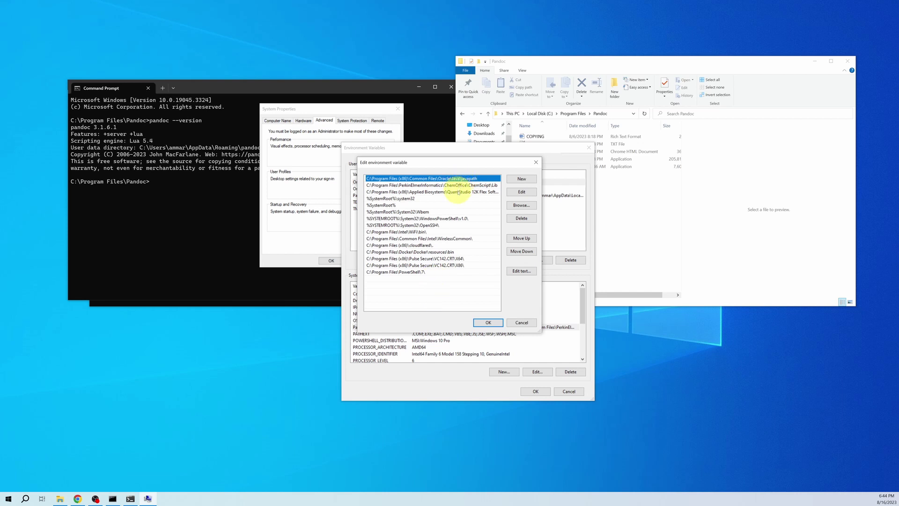
pyautogui.moveTo(541, 331); pyautogui.dragTo(580, 349)
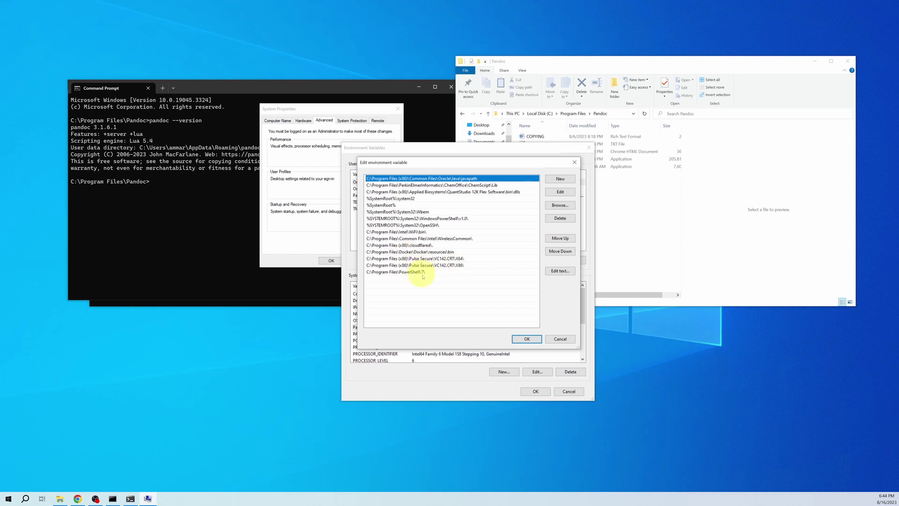
# Step: Add a new Path entry C:\Program Files\Pandoc and confirm all dialogs with OK
pyautogui.click(560, 178)
pyautogui.click(616, 114)
pyautogui.hotkey('ctrl', 'c')
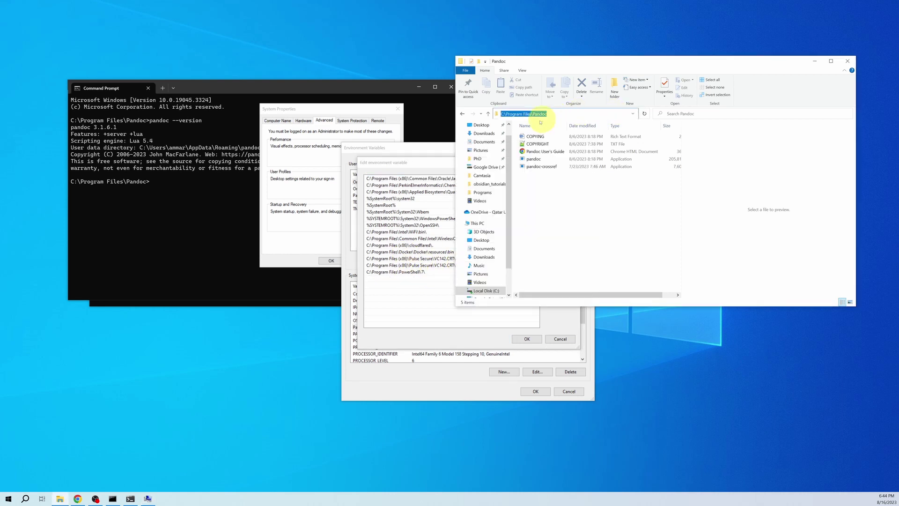
pyautogui.rightClick(559, 115)
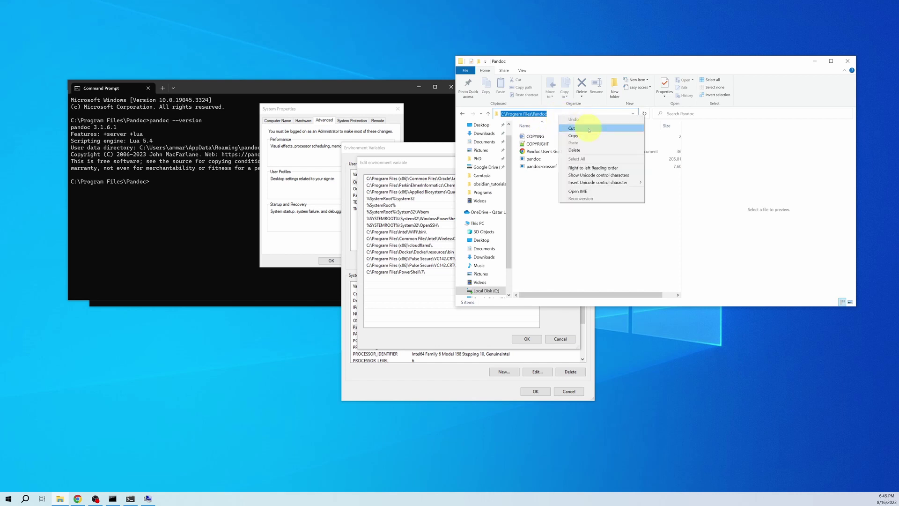
pyautogui.click(580, 135)
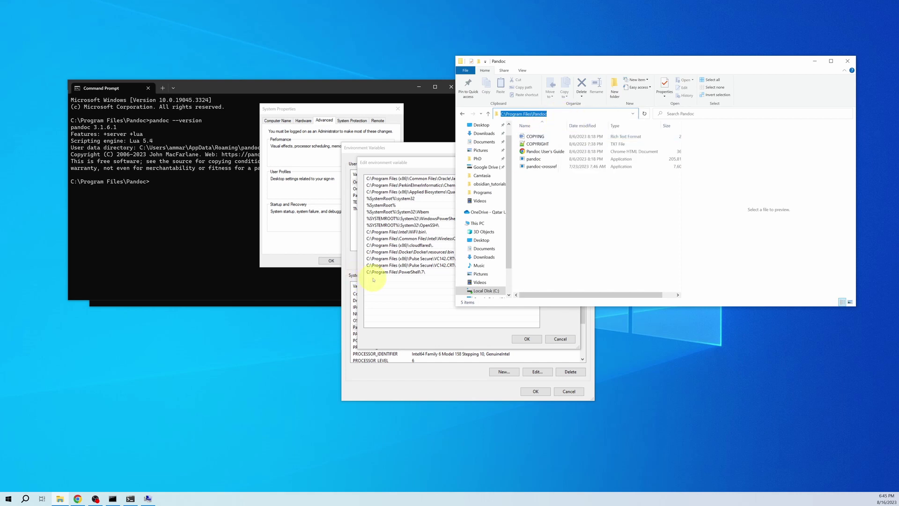
pyautogui.click(374, 280)
pyautogui.doubleClick(379, 279)
pyautogui.hotkey('ctrl', 'v')
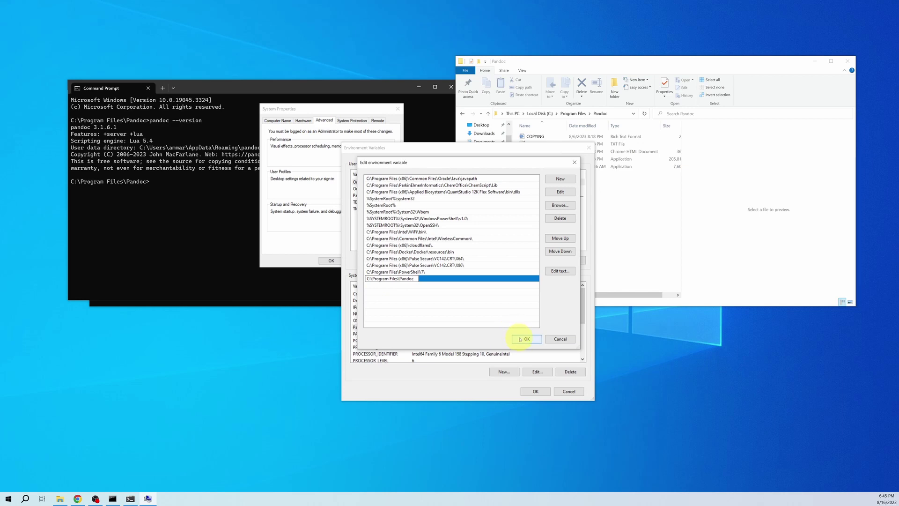
pyautogui.click(527, 338)
pyautogui.click(536, 391)
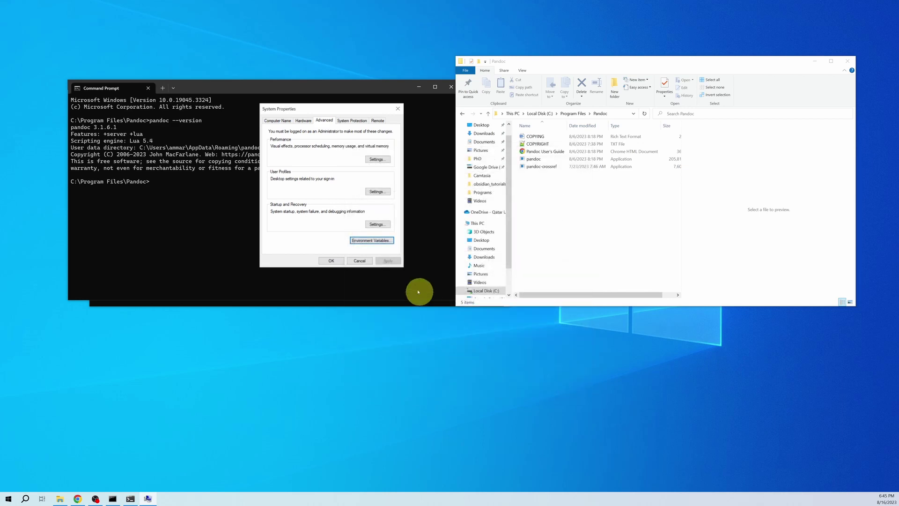
pyautogui.click(331, 261)
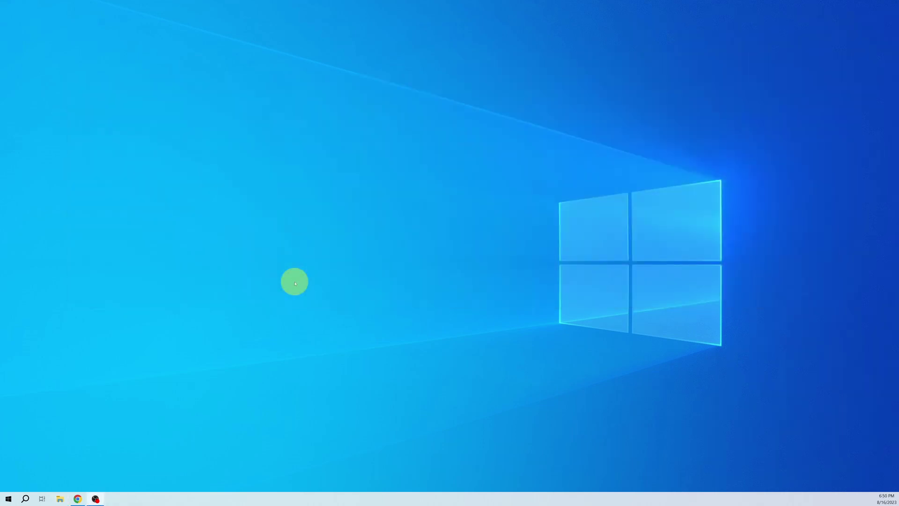
# Step: Run pandoc --version in a fresh Command Prompt to confirm pandoc now works globally
pyautogui.hotkey('alt', 'space')
pyautogui.write('cmd')
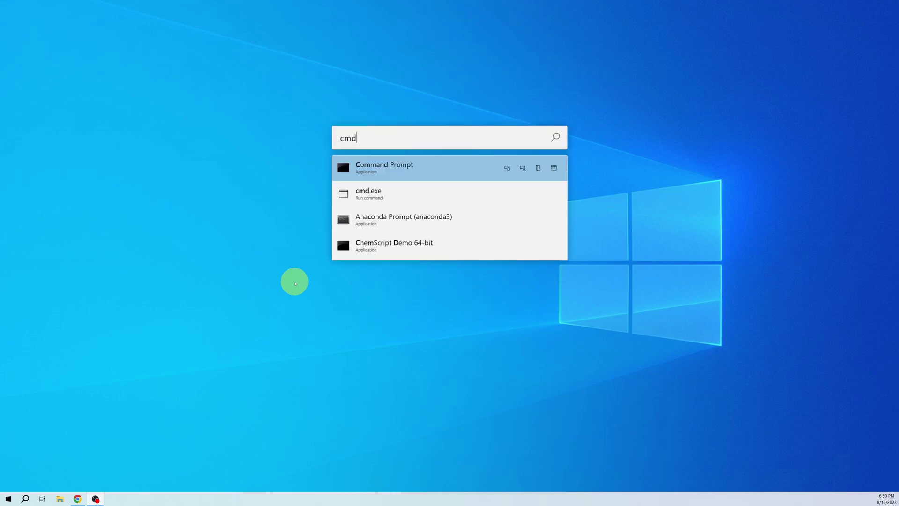
pyautogui.press('Return')
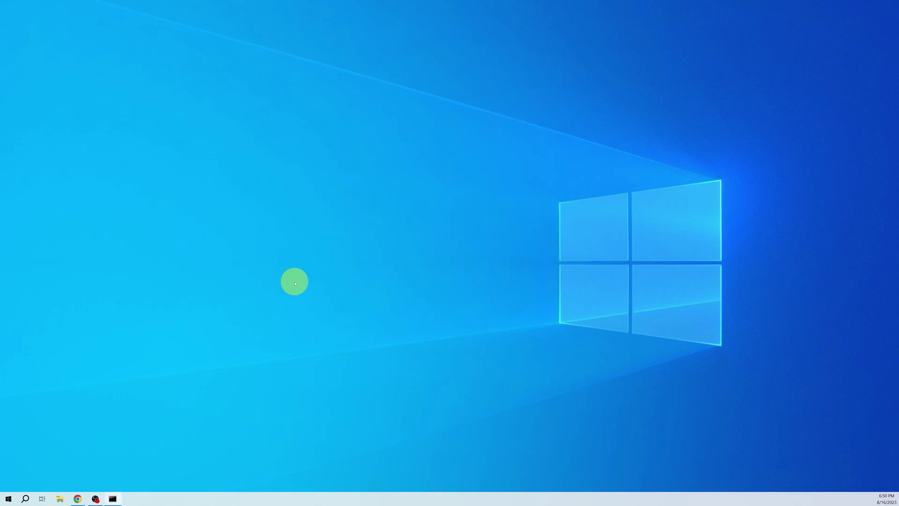
pyautogui.write('pandoc ')
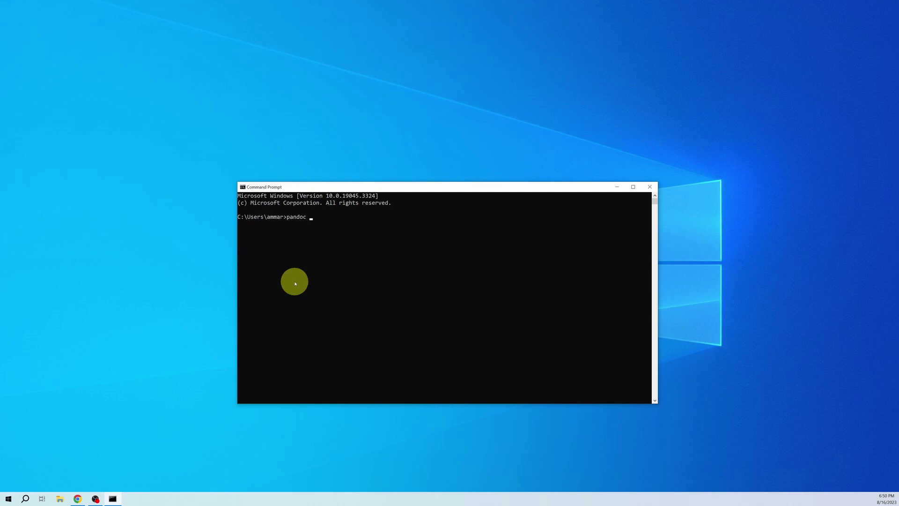
pyautogui.write('--version')
pyautogui.press('Return')
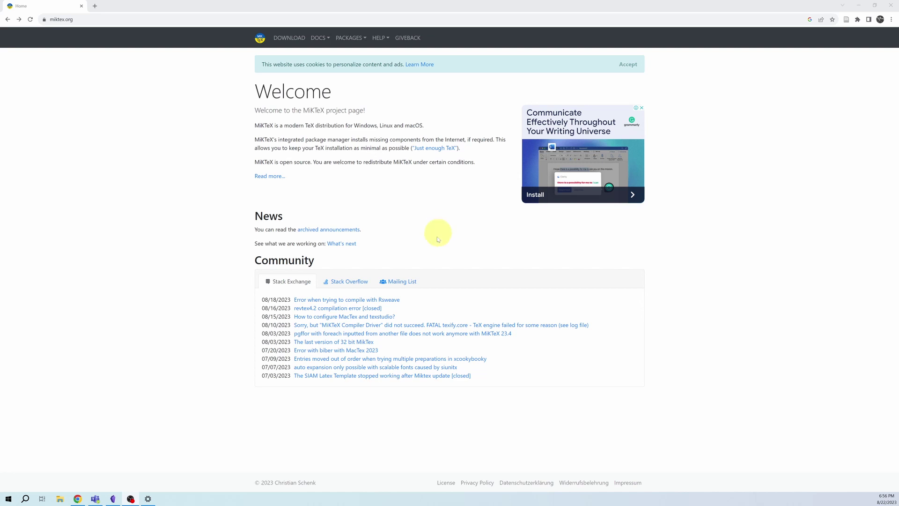
# Step: Go from the miktex.org home page to the MiKTeX download page
pyautogui.click(97, 20)
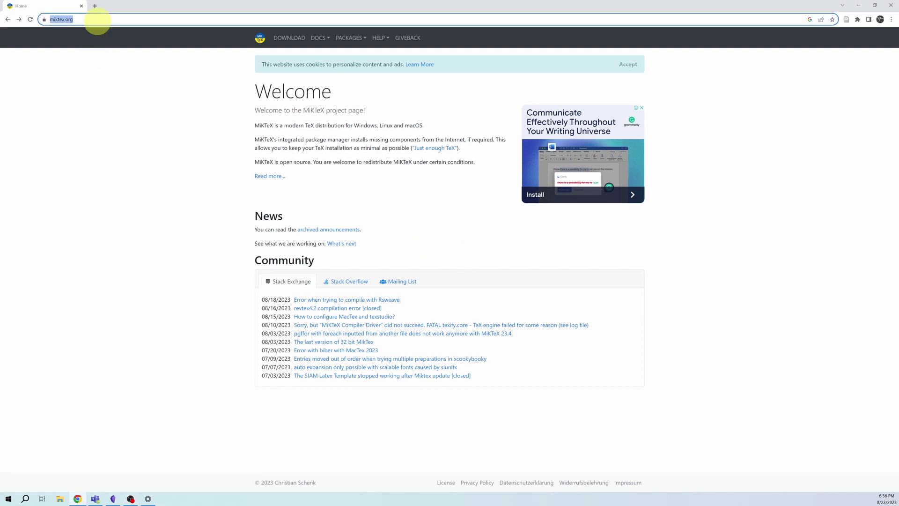
pyautogui.click(290, 39)
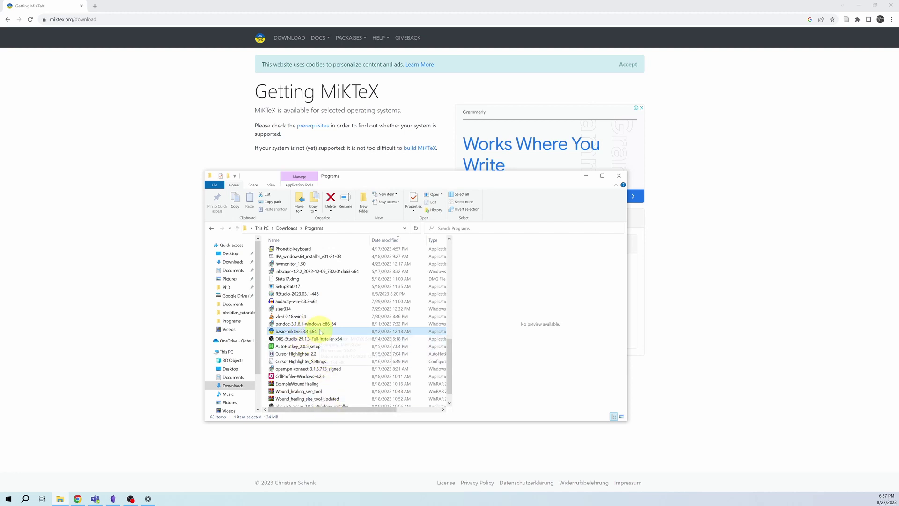
# Step: Run basic-miktex-23.4-x64, accept the conditions, and keep the current-user scope, default location and settings
pyautogui.doubleClick(321, 332)
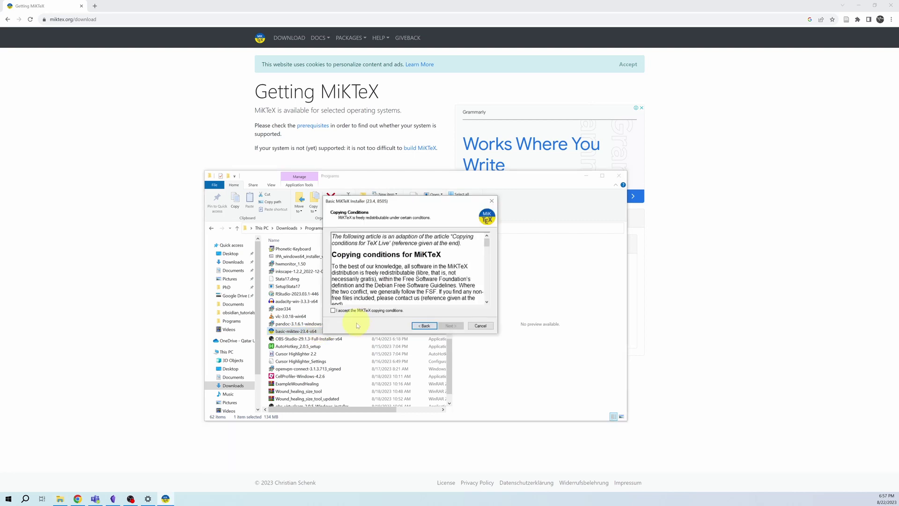
pyautogui.click(333, 311)
pyautogui.click(456, 325)
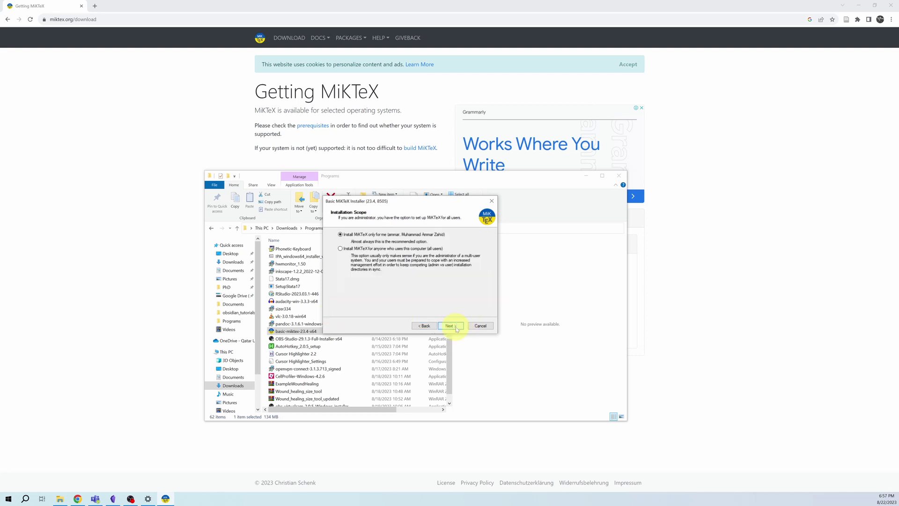
pyautogui.click(449, 325)
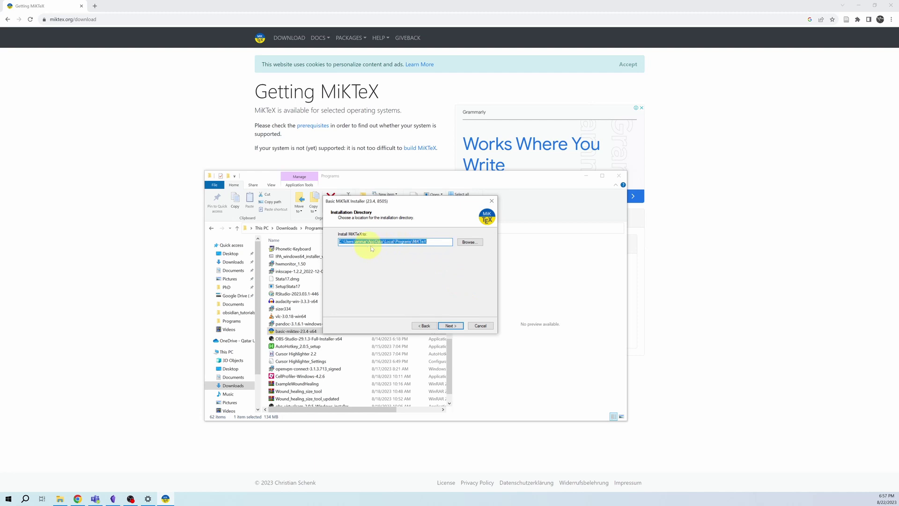
pyautogui.click(451, 325)
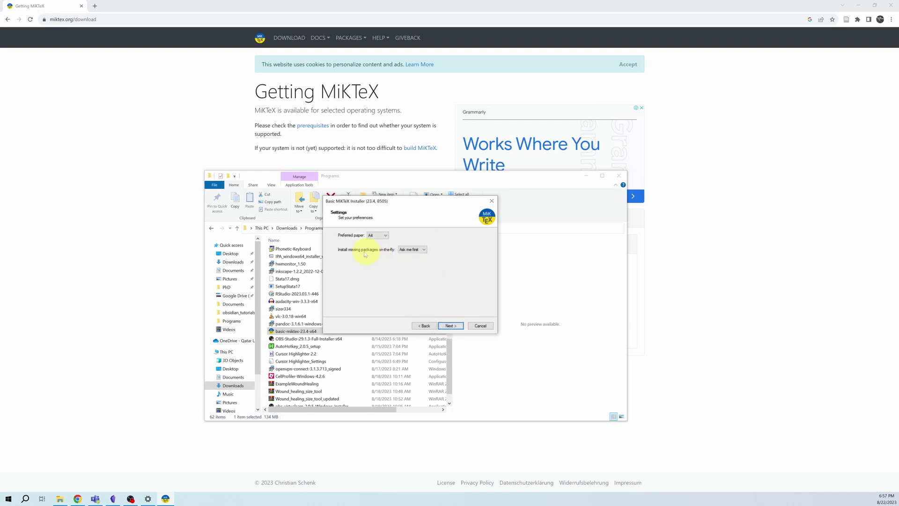
pyautogui.click(386, 235)
pyautogui.click(453, 325)
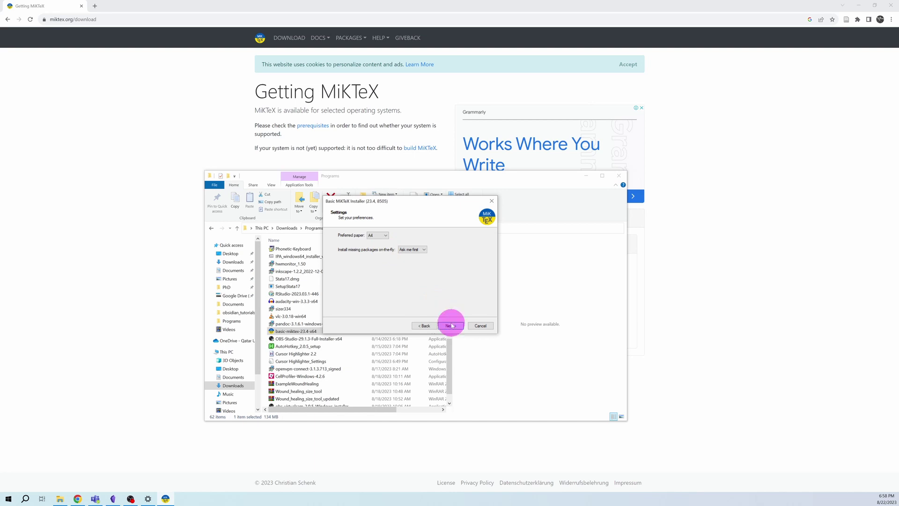
# Step: Start the MiKTeX installation and finish setup without the donation information
pyautogui.click(456, 326)
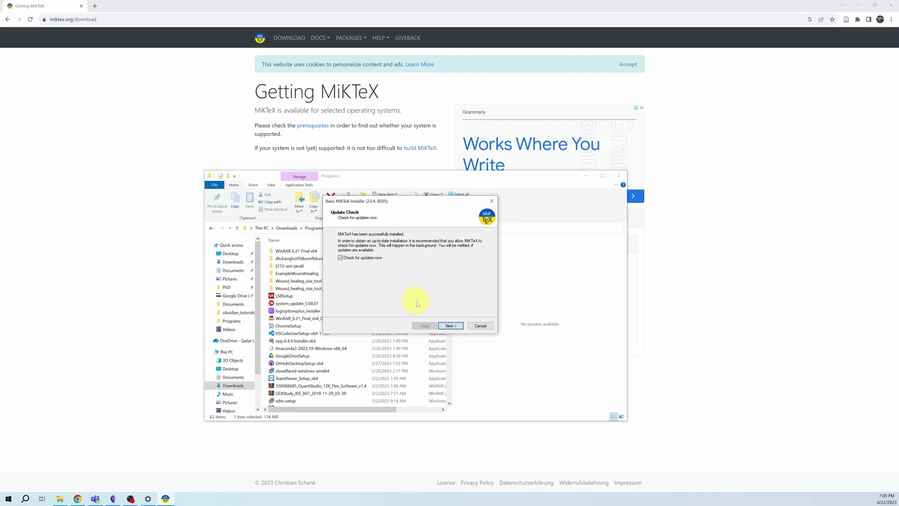
pyautogui.click(449, 326)
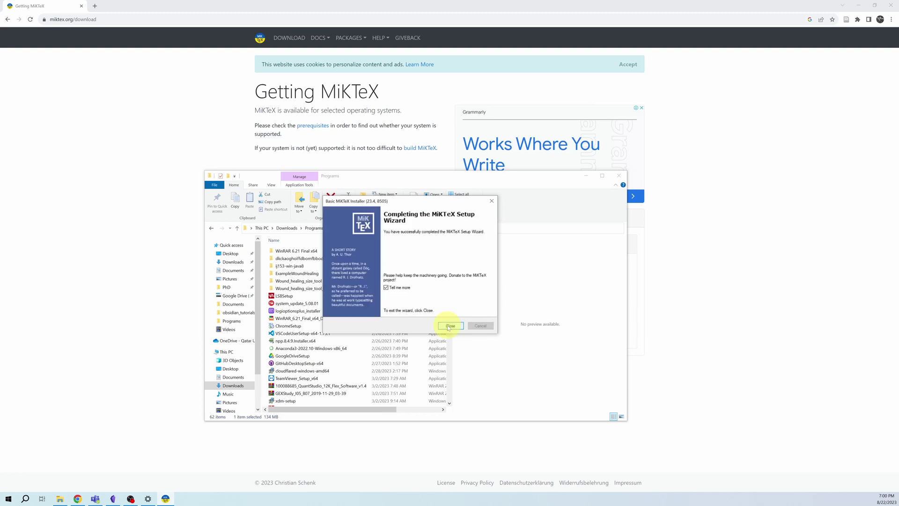
pyautogui.click(386, 288)
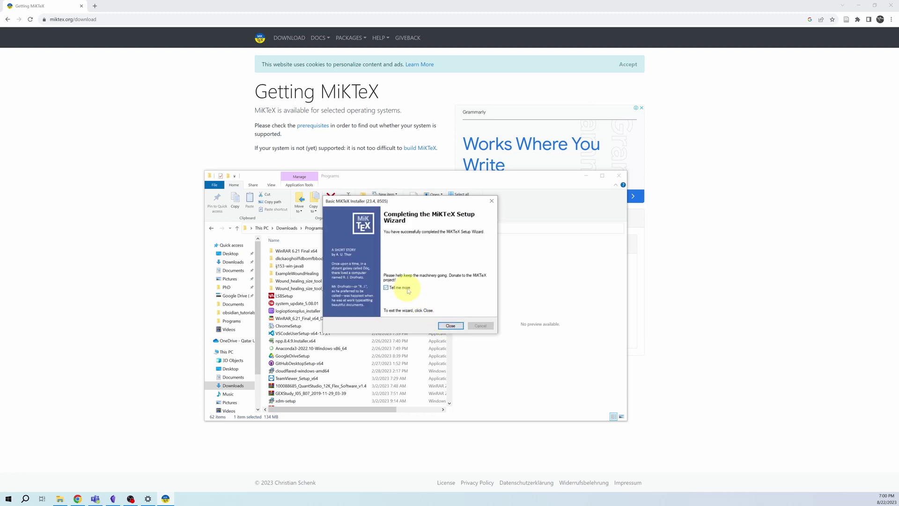
pyautogui.click(448, 326)
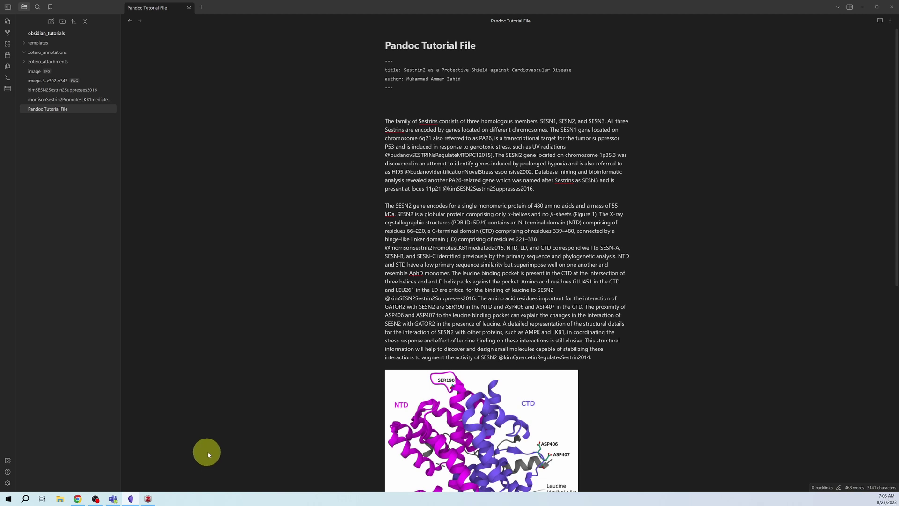
# Step: Search the community plugins catalogue for 'pandoc' and 'zotero' and review Zotero Integration's details
pyautogui.click(7, 482)
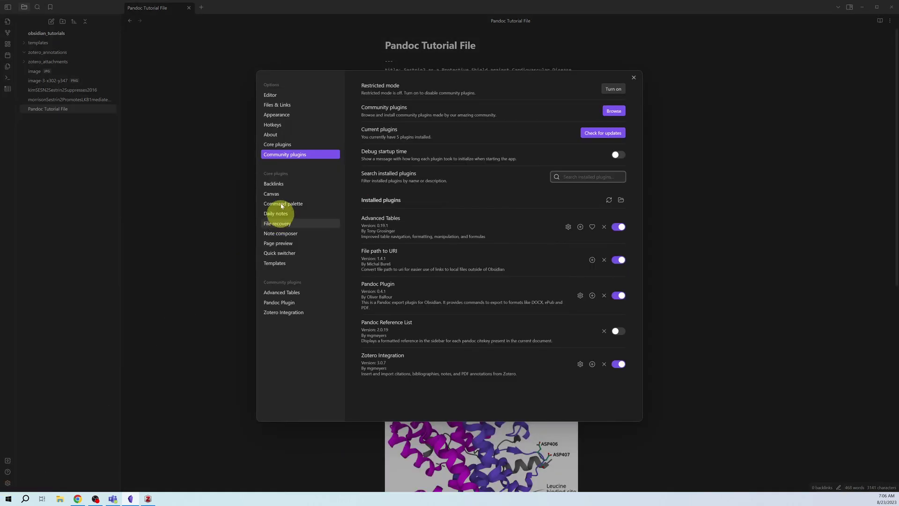
pyautogui.click(614, 111)
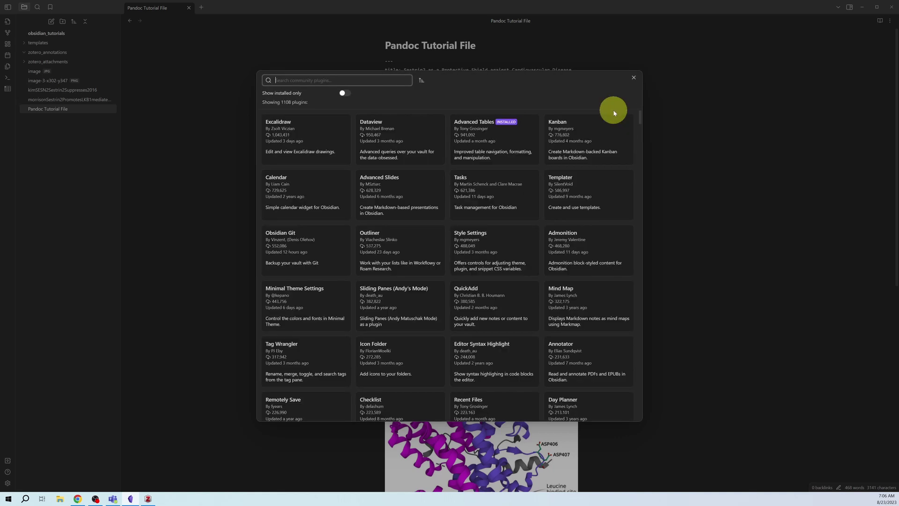
pyautogui.write('pa')
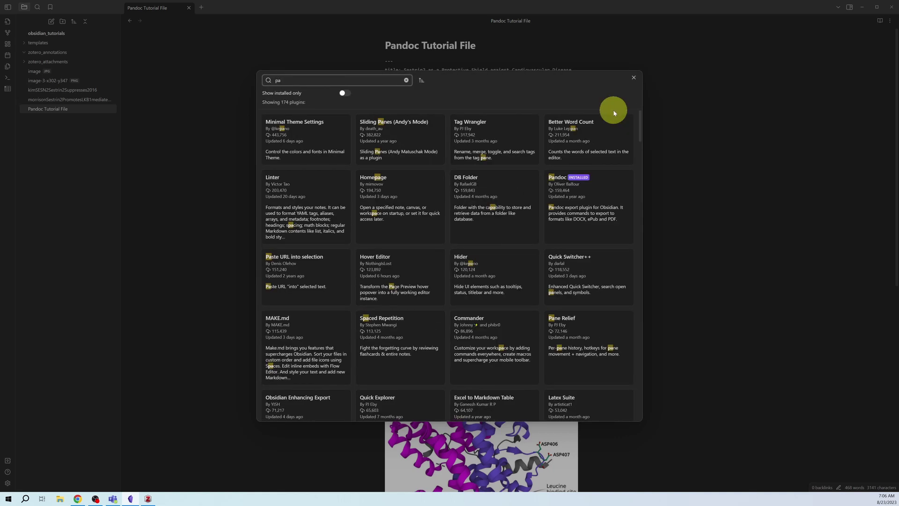
pyautogui.write('ndoc')
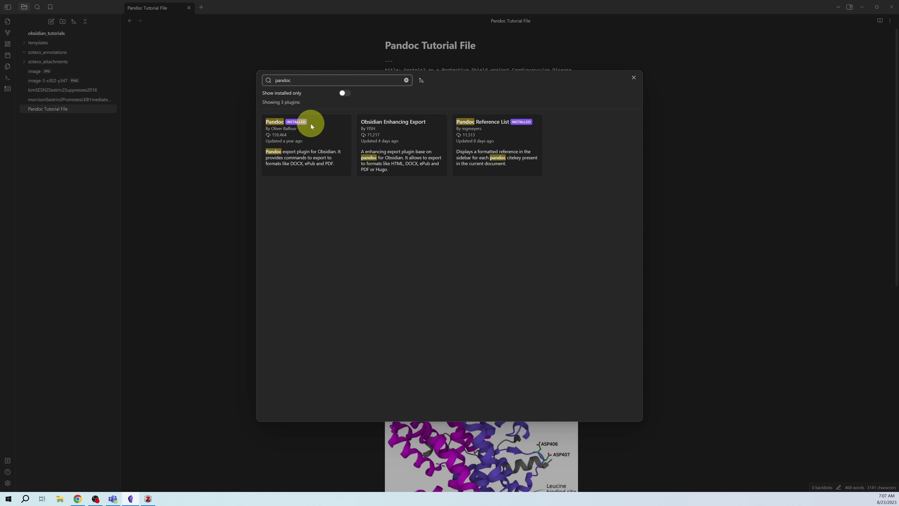
pyautogui.hotkey('ctrl', 'a')
pyautogui.write('zotero')
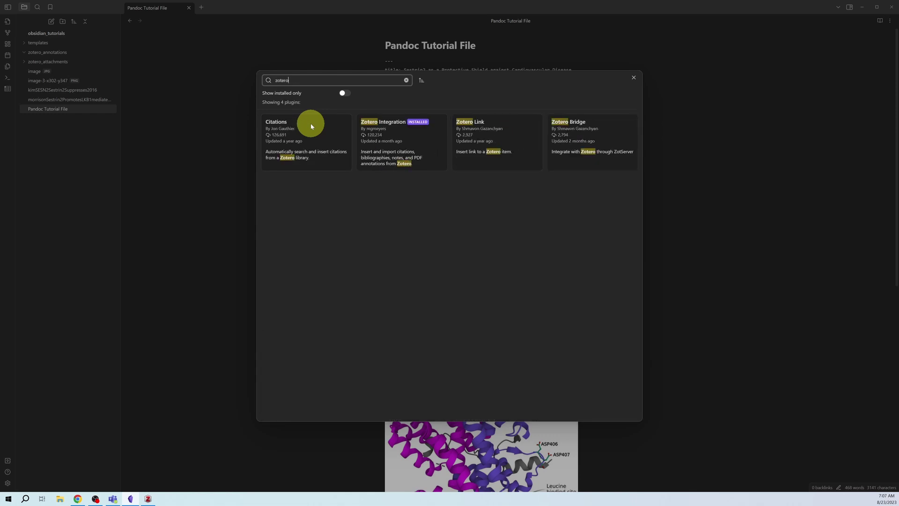
pyautogui.click(418, 141)
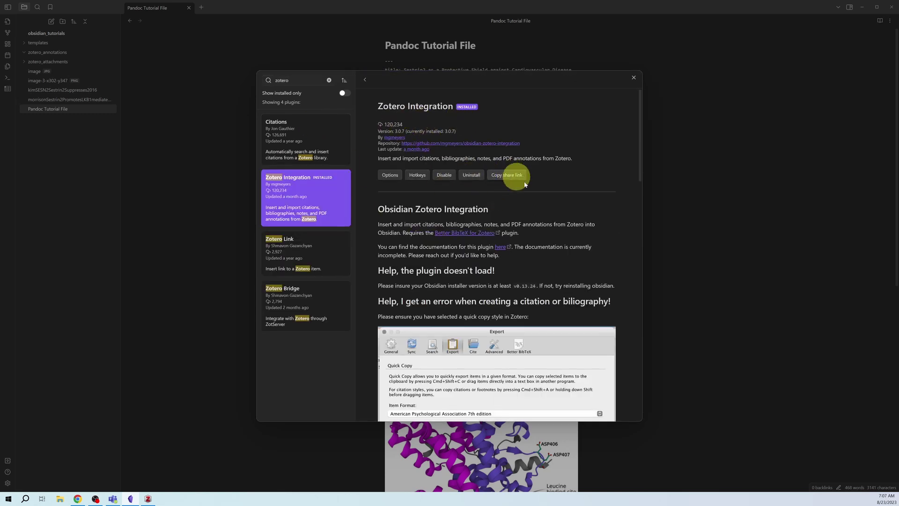
pyautogui.click(634, 77)
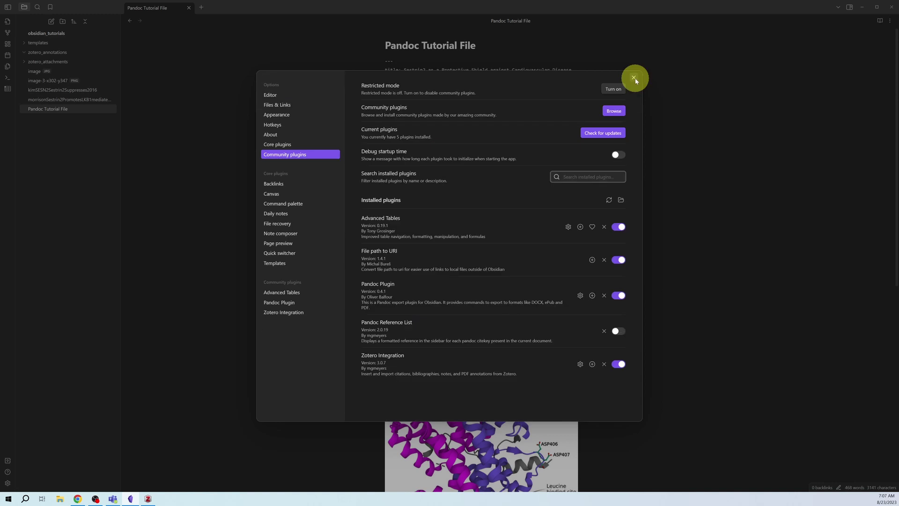
# Step: Check the Pandoc and PDFLaTeX paths, then enter '--csl --bibliography' as extra Pandoc arguments
pyautogui.click(311, 303)
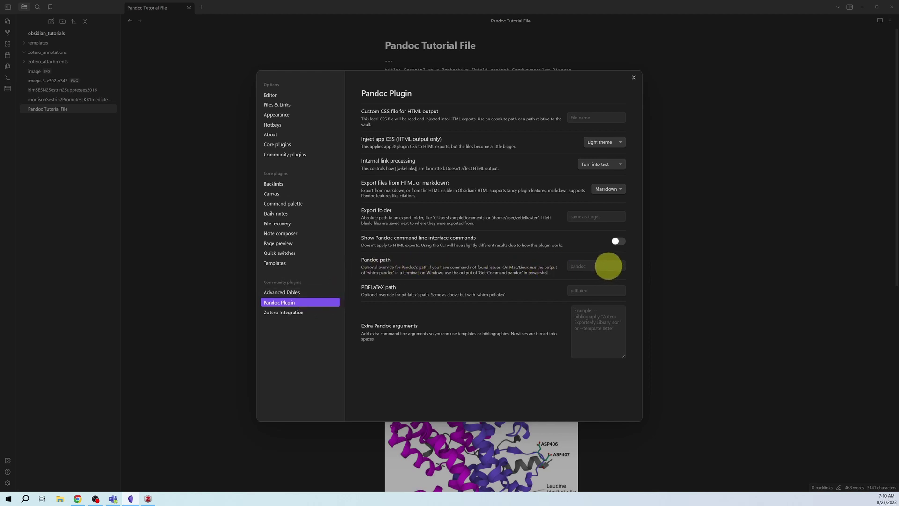
pyautogui.click(605, 266)
pyautogui.click(595, 290)
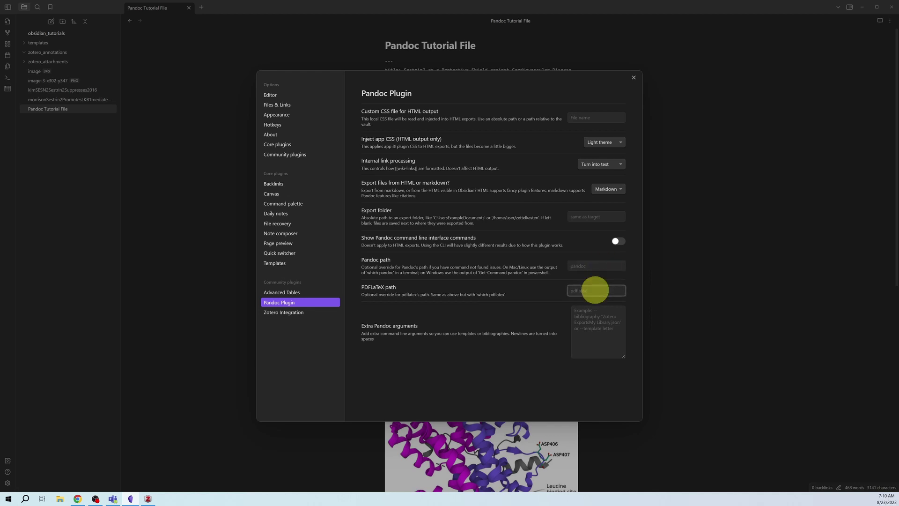
pyautogui.click(593, 266)
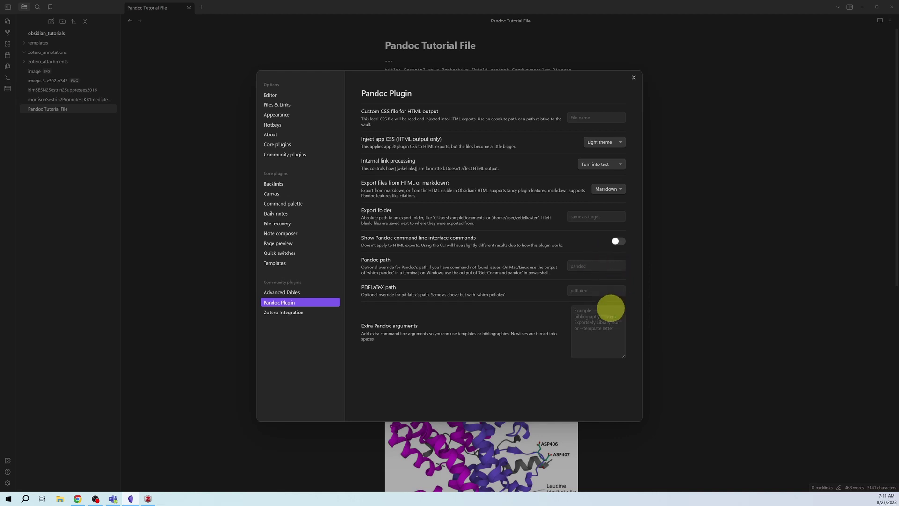
pyautogui.click(600, 317)
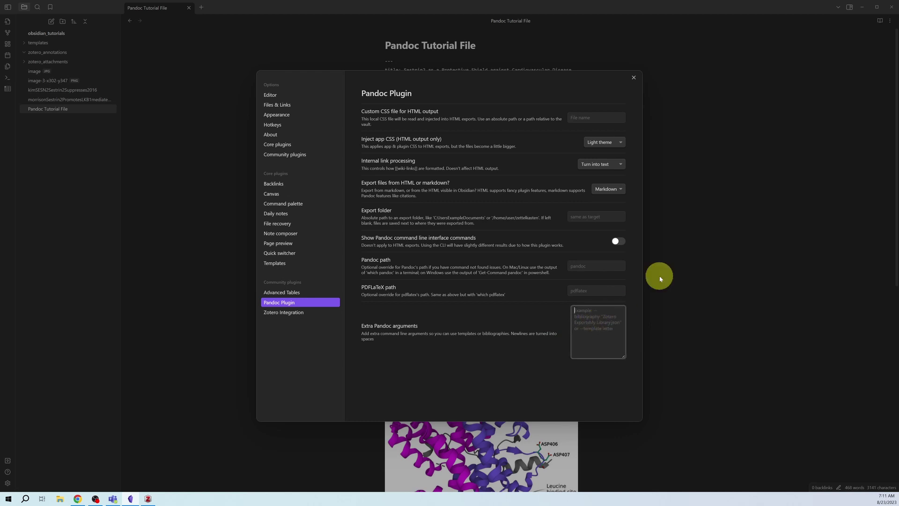
pyautogui.write('--cs')
pyautogui.write('--bibliography')
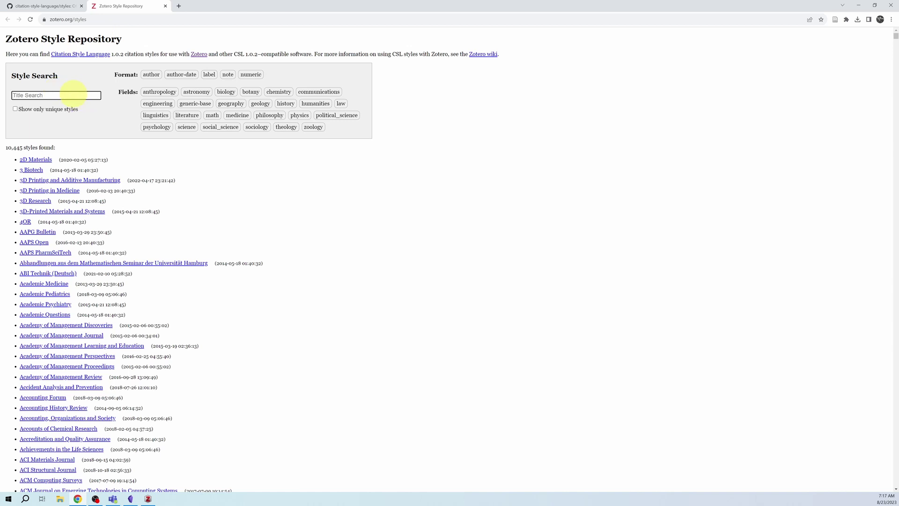
# Step: Find and open american-association-for-cancer-research.csl in the GitHub citation styles list
pyautogui.hotkey('ctrl', 'Tab')
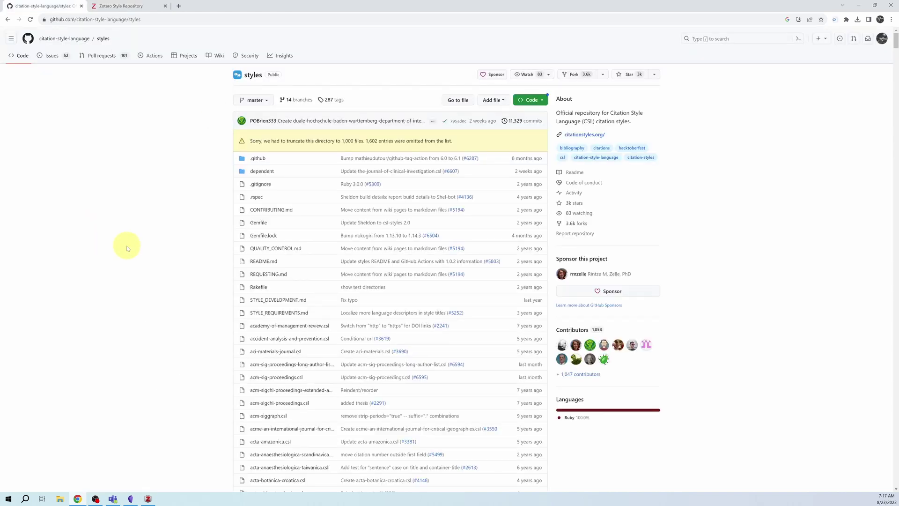
pyautogui.scroll(-9, 157, 254)
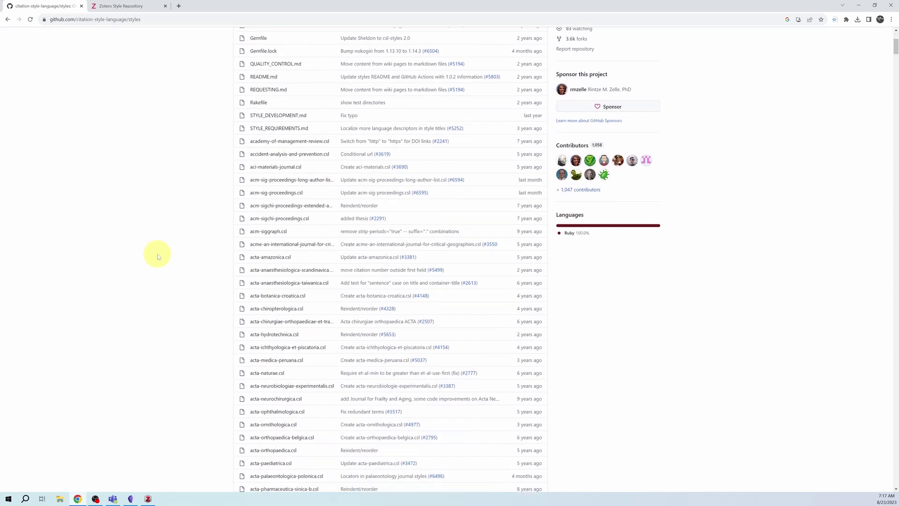
pyautogui.scroll(9, 158, 254)
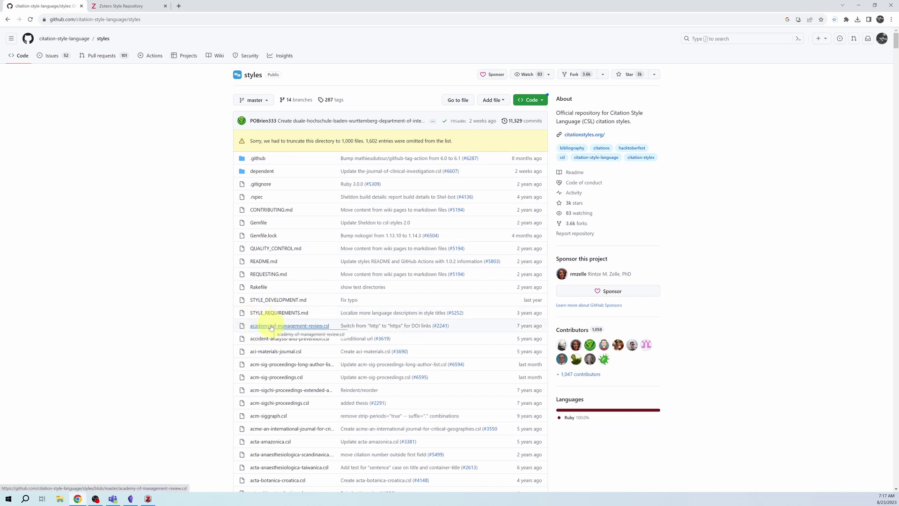
pyautogui.scroll(-18, 260, 327)
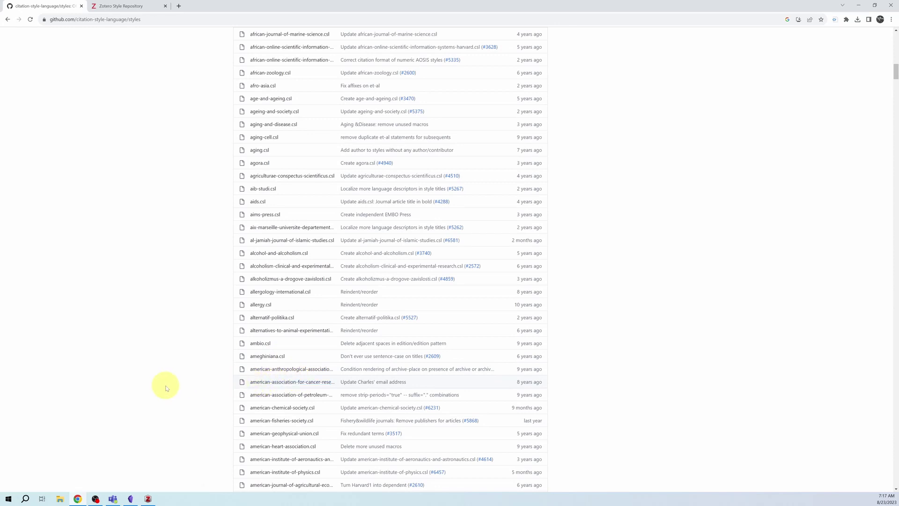
pyautogui.click(277, 385)
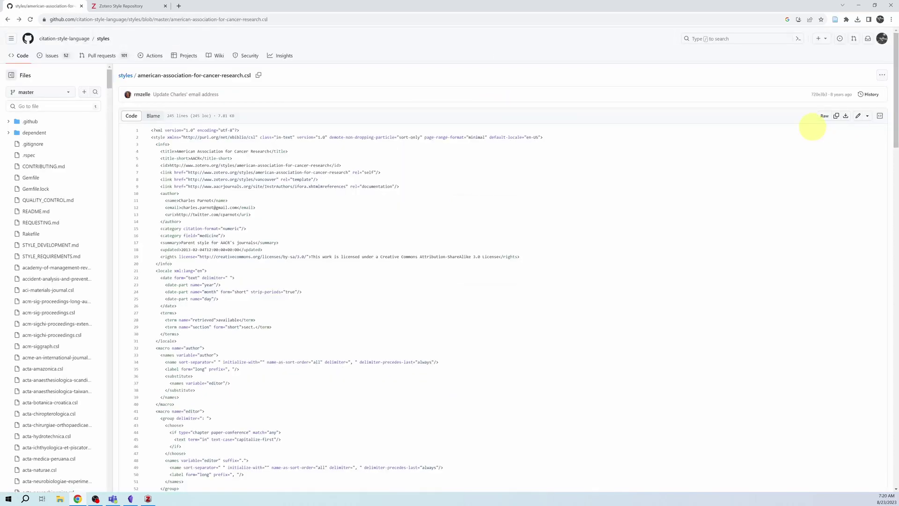
# Step: View the raw CSL file, dismiss the Zotero prompt, and select its web address
pyautogui.click(824, 116)
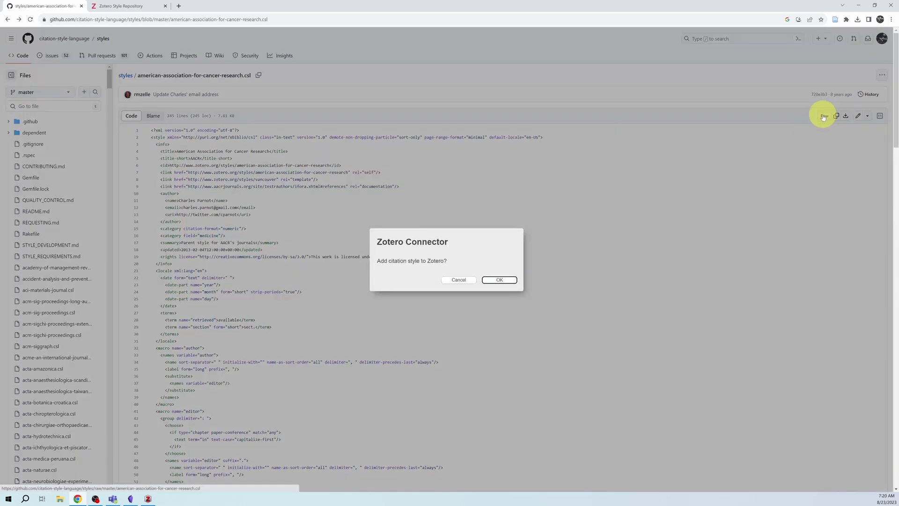
pyautogui.click(461, 280)
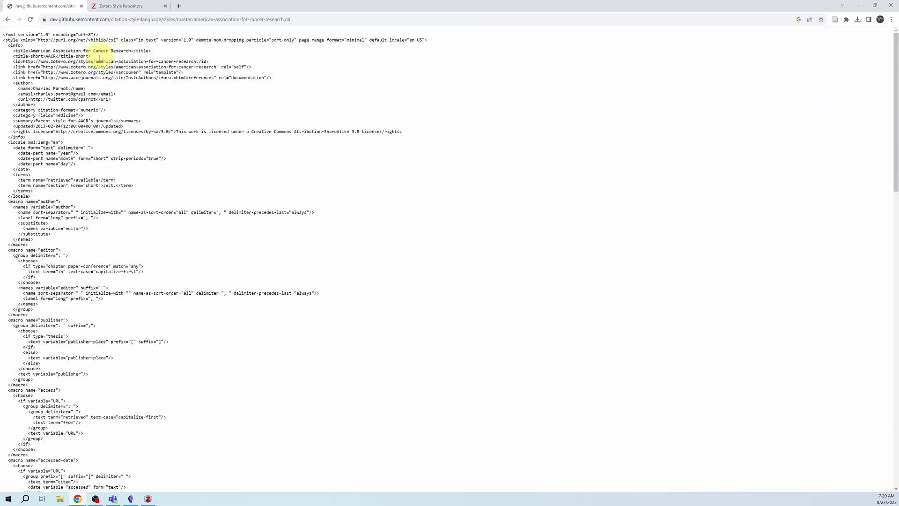
pyautogui.click(237, 20)
pyautogui.hotkey('ctrl', 'c')
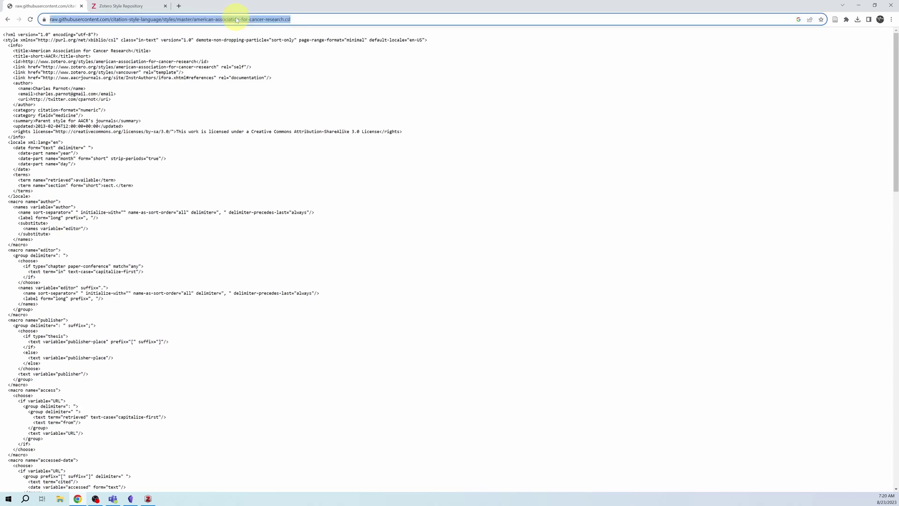
pyautogui.hotkey('alt', 'Tab')
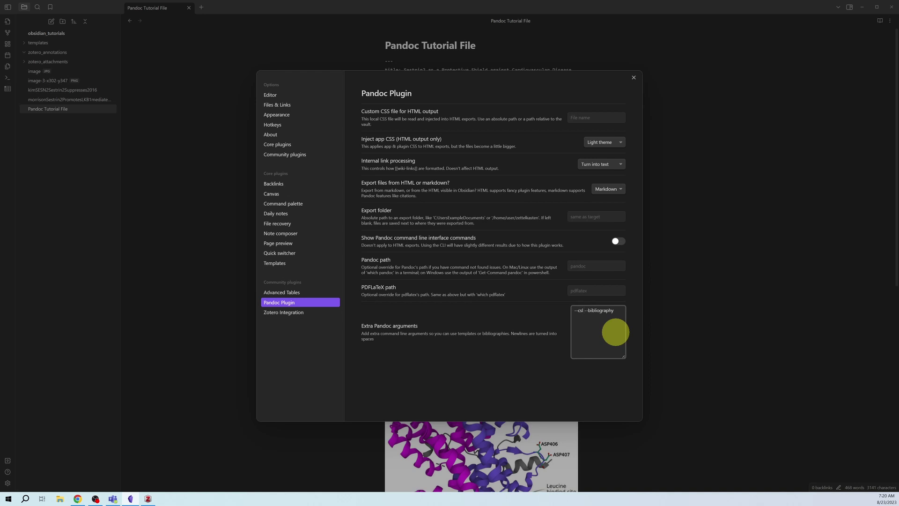
# Step: Paste the AACR CSL web address right after --csl in the Pandoc extra arguments box
pyautogui.hotkey('ctrl', 'v')
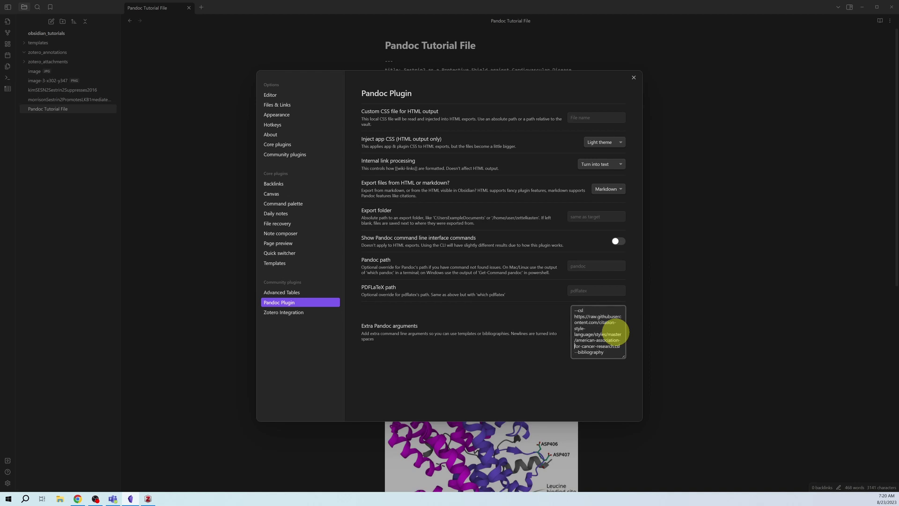
pyautogui.press('Up')
pyautogui.press('End')
pyautogui.press('Down')
pyautogui.press('Down')
pyautogui.press('Right')
pyautogui.press('Right')
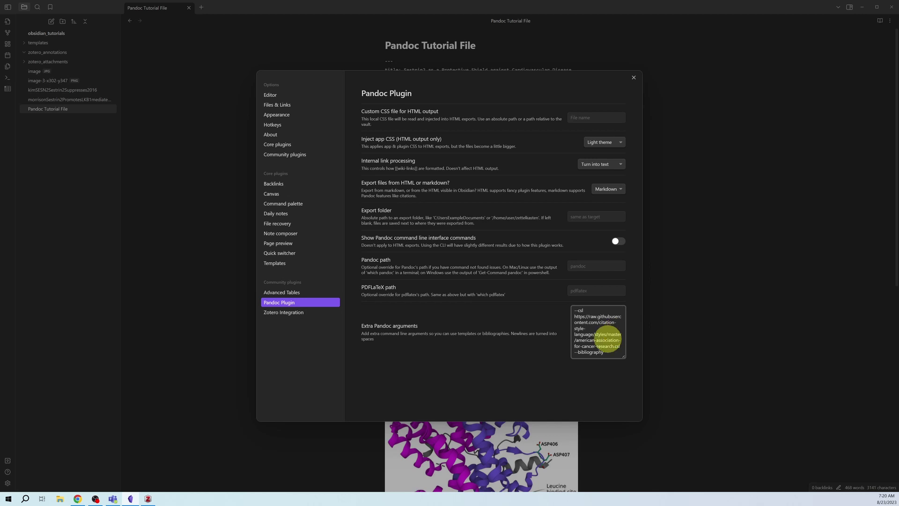
pyautogui.click(149, 499)
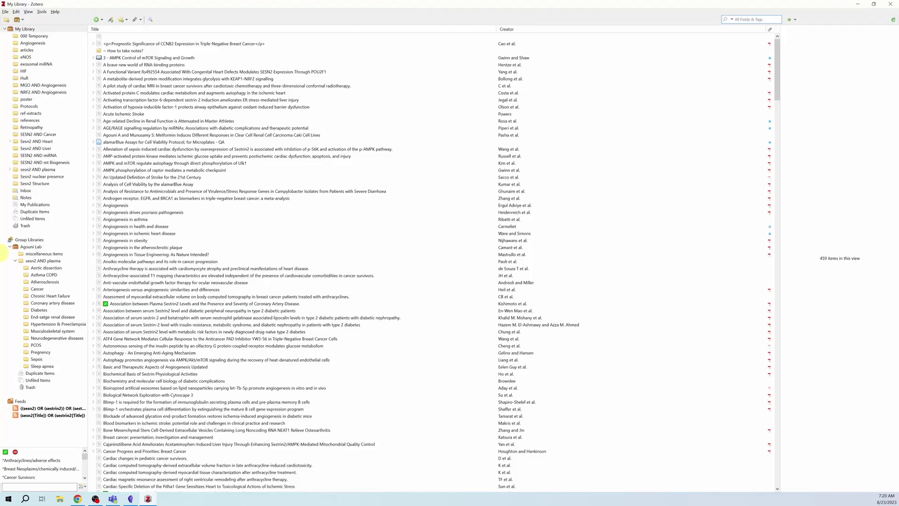
# Step: Export the whole Zotero library as Better BibTeX to My_Library in obsidian_tutorials
pyautogui.click(6, 11)
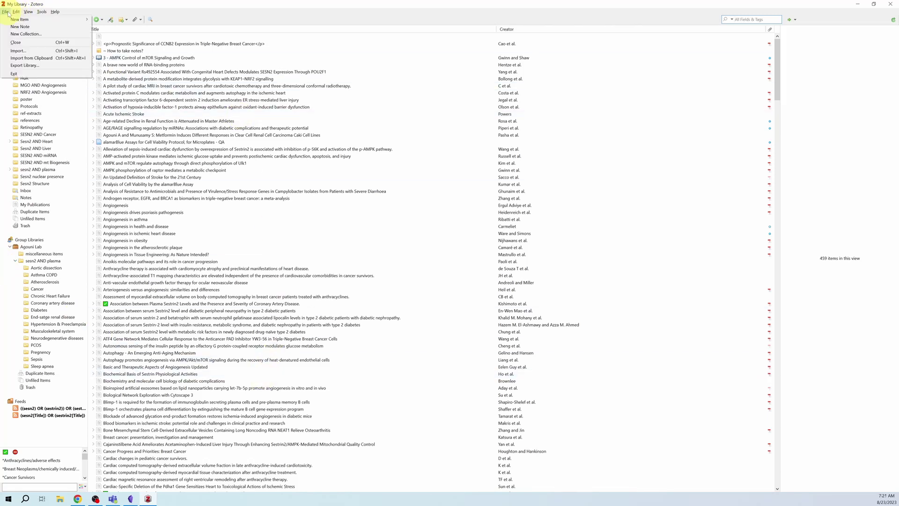
pyautogui.click(21, 65)
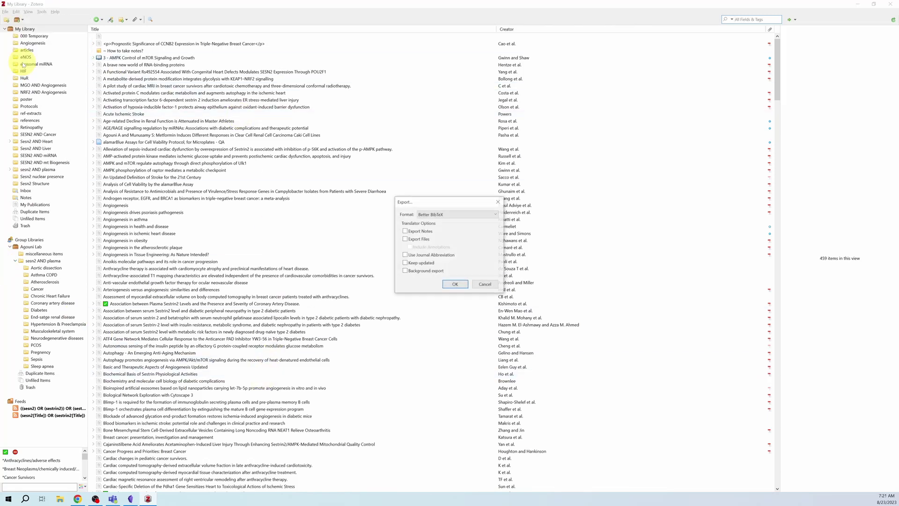
pyautogui.click(458, 218)
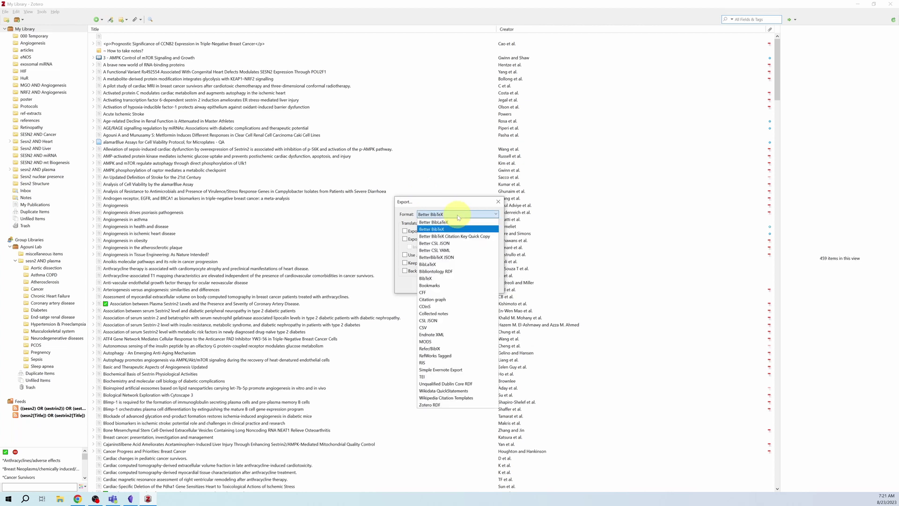
pyautogui.click(458, 218)
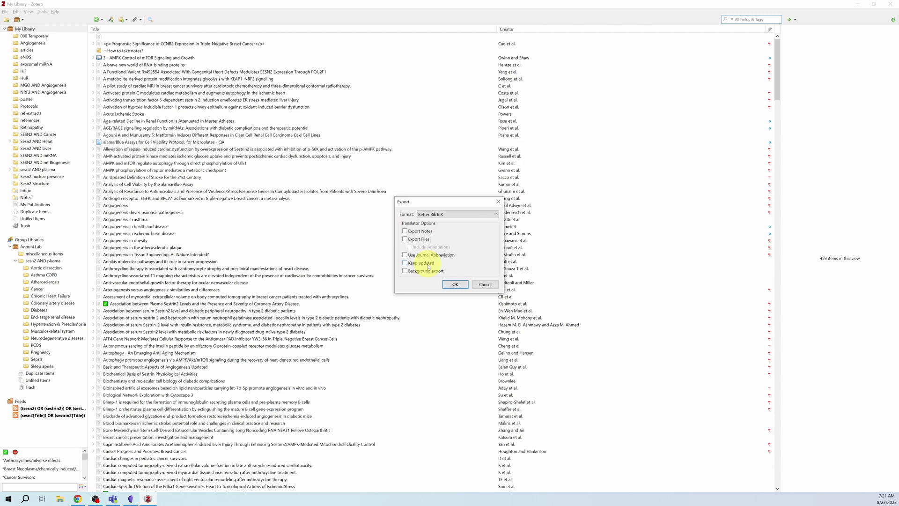
pyautogui.click(455, 285)
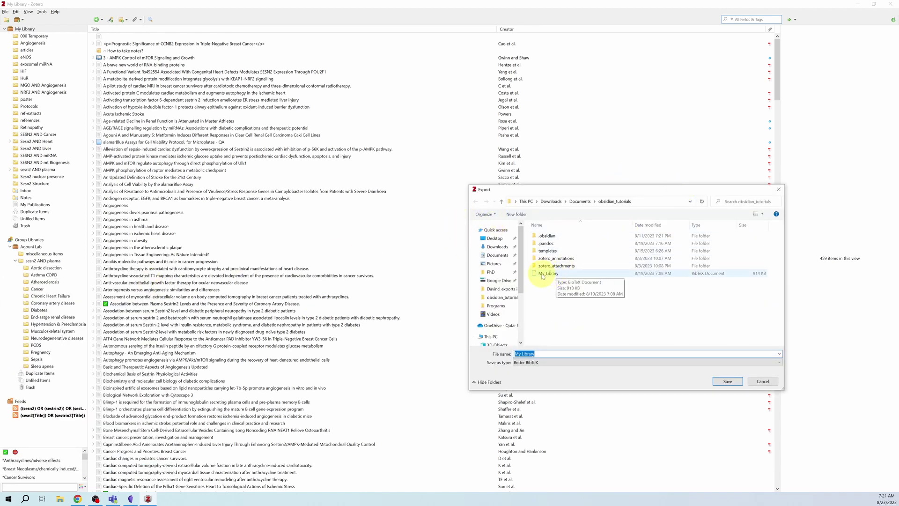
pyautogui.click(547, 275)
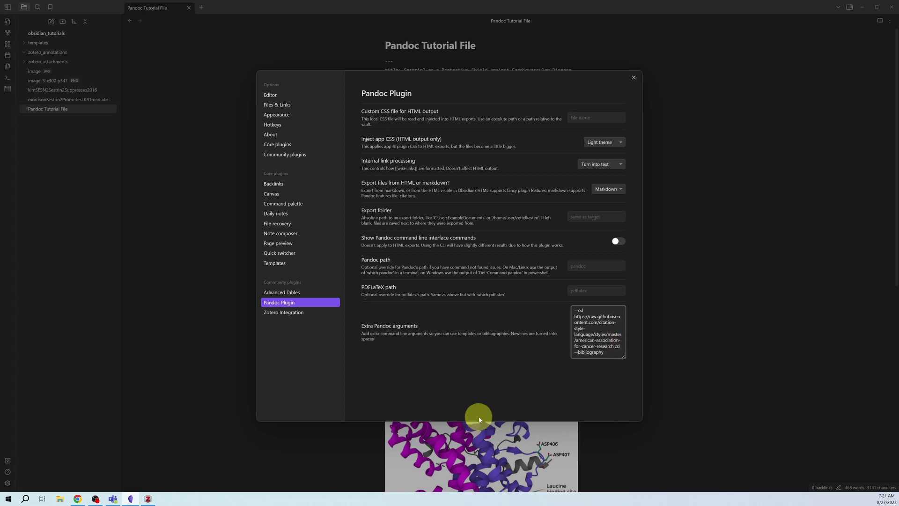
# Step: Add My_Library.bib after --bibliography and check the full arguments through --citeproc
pyautogui.write('My_Library')
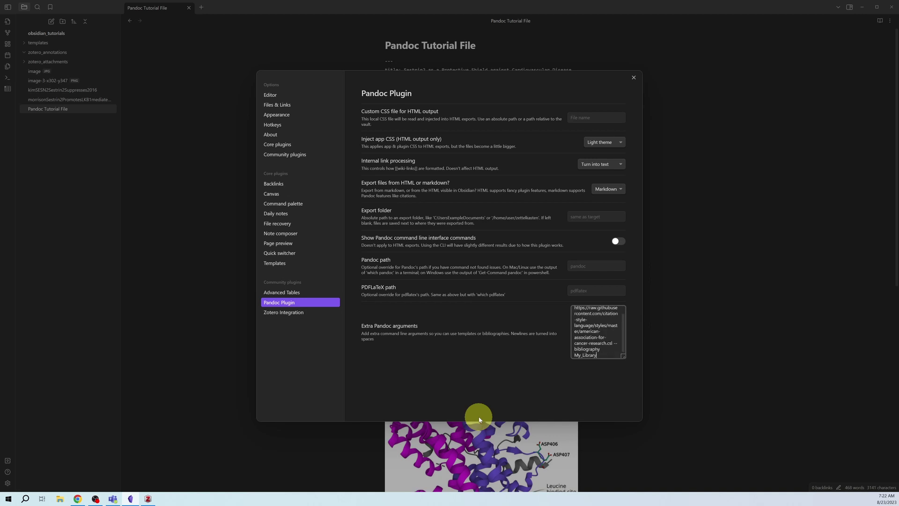
pyautogui.write('.bib')
pyautogui.scroll(1, 608, 346)
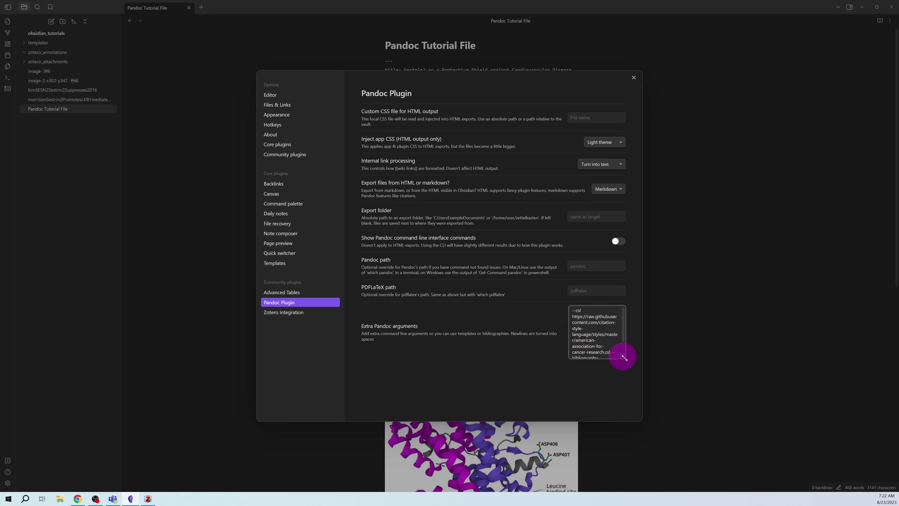
pyautogui.moveTo(625, 355); pyautogui.dragTo(632, 363)
pyautogui.doubleClick(500, 310)
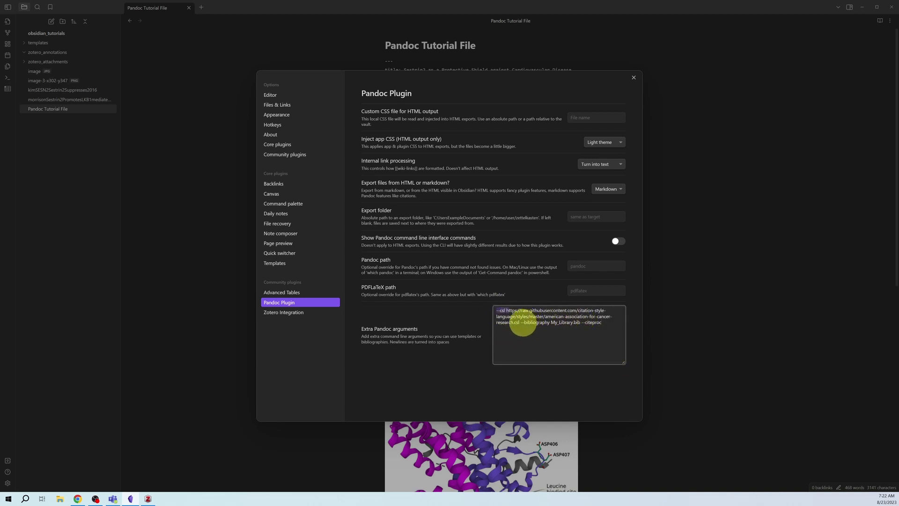
pyautogui.moveTo(522, 323); pyautogui.dragTo(550, 323)
pyautogui.click(594, 322)
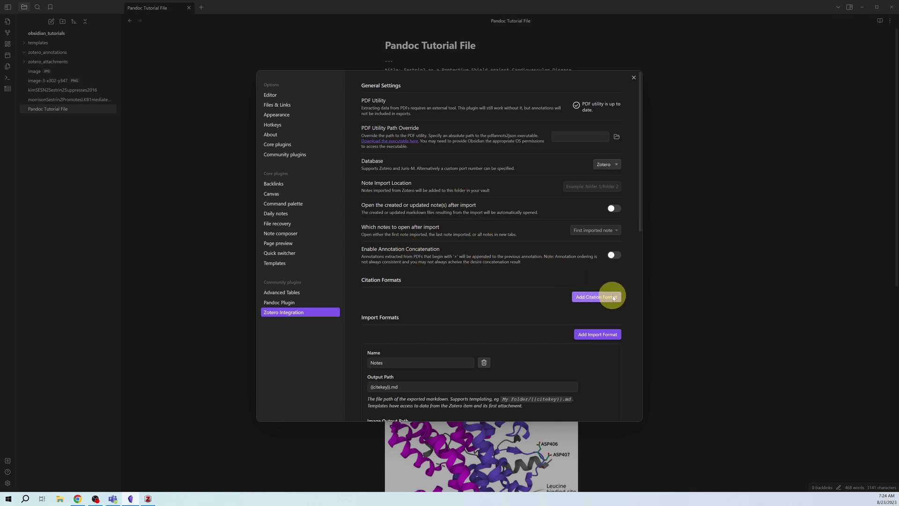
# Step: Add a Zotero Integration citation format named Pandoc, with Zotero database and Pandoc output
pyautogui.click(614, 297)
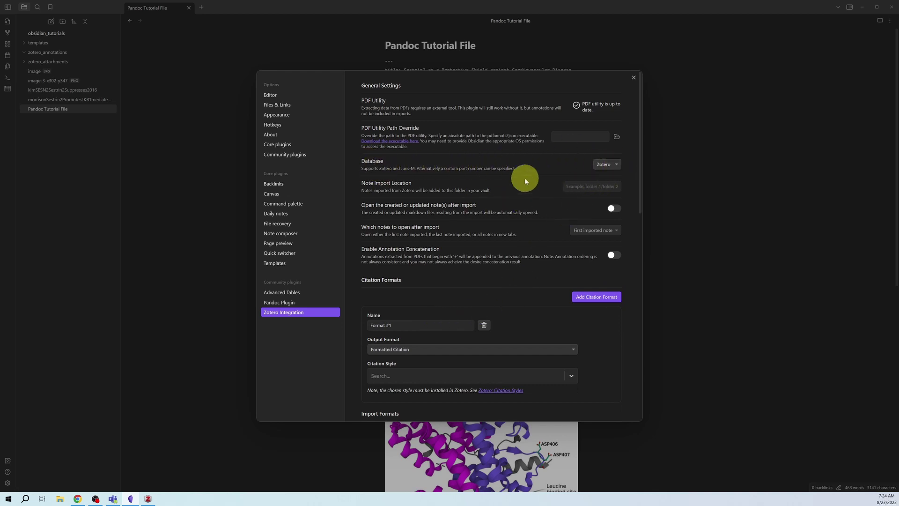
pyautogui.click(607, 164)
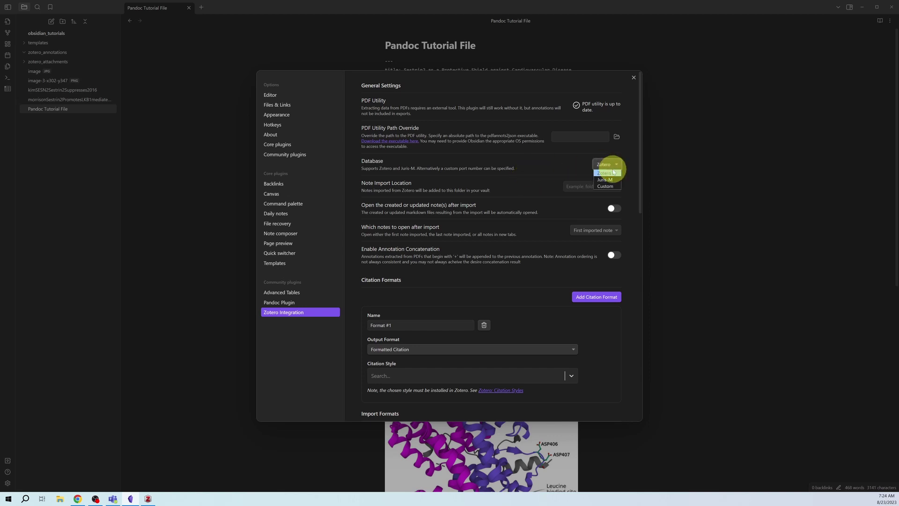
pyautogui.click(609, 173)
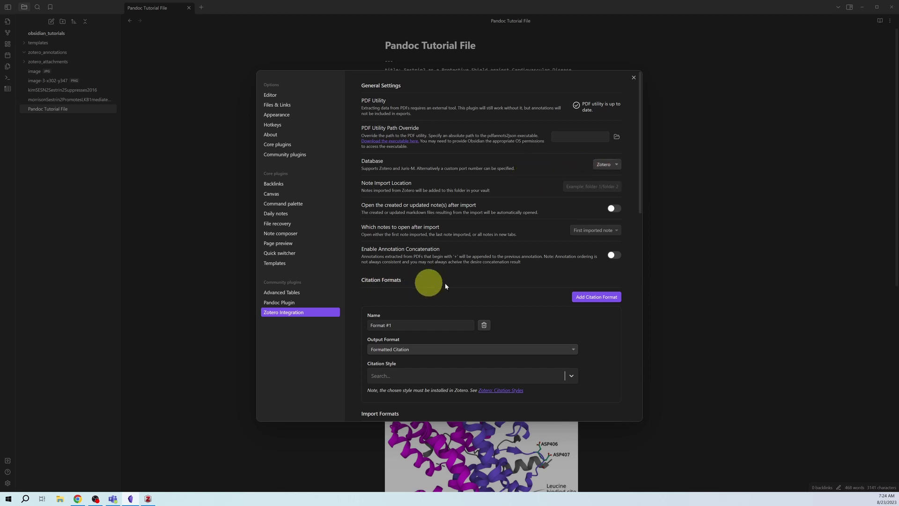
pyautogui.click(432, 325)
pyautogui.hotkey('ctrl', 'a')
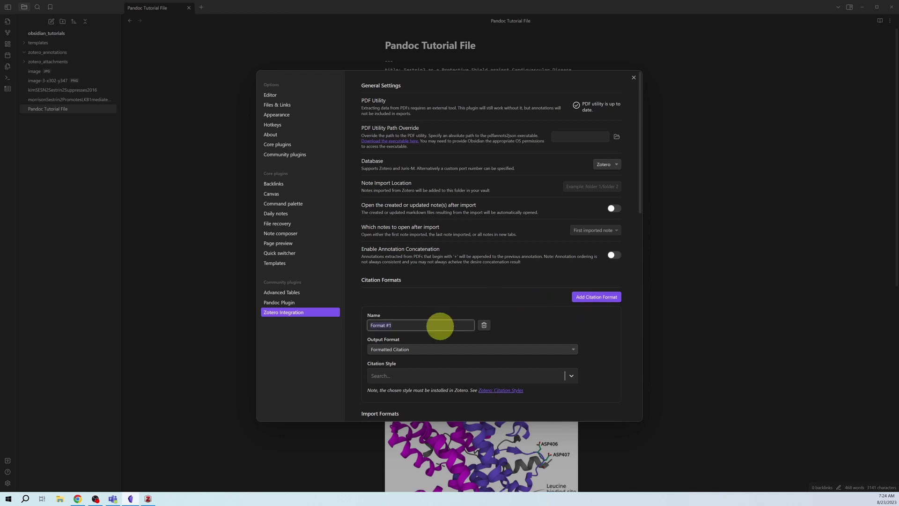
pyautogui.write('Pandoc')
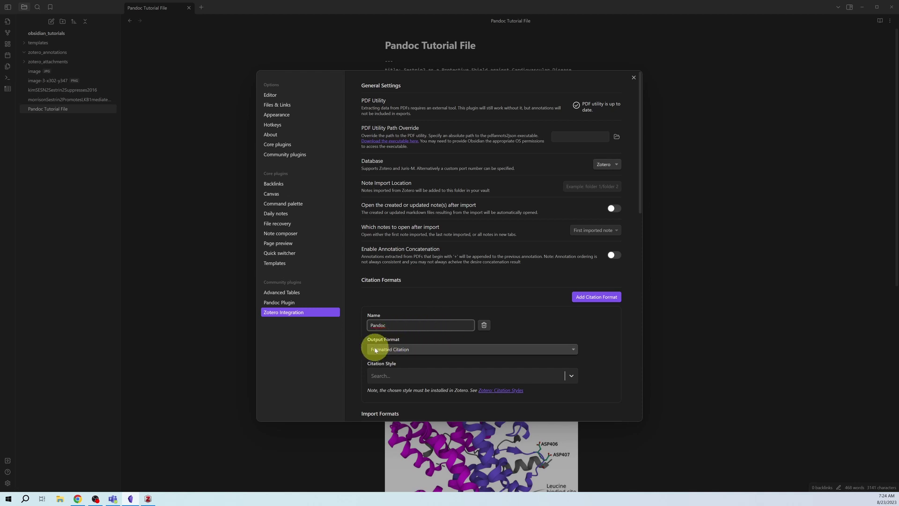
pyautogui.click(420, 350)
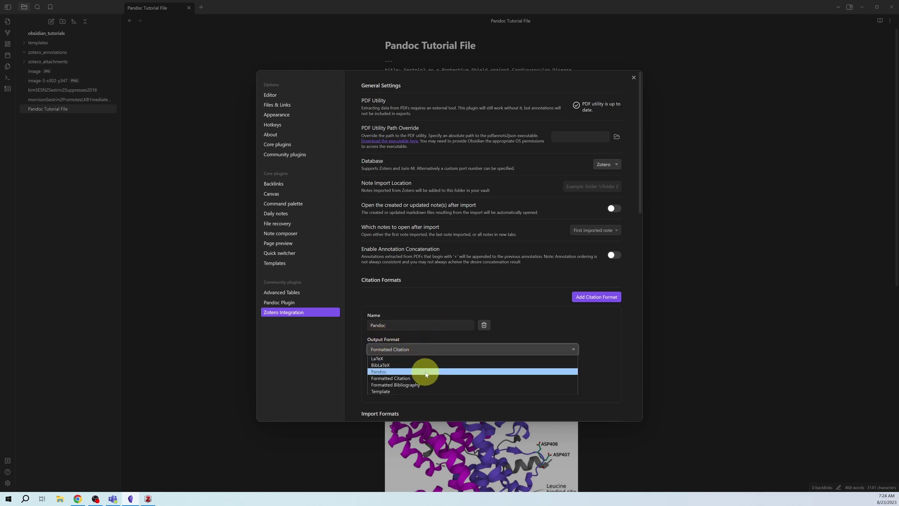
pyautogui.click(427, 372)
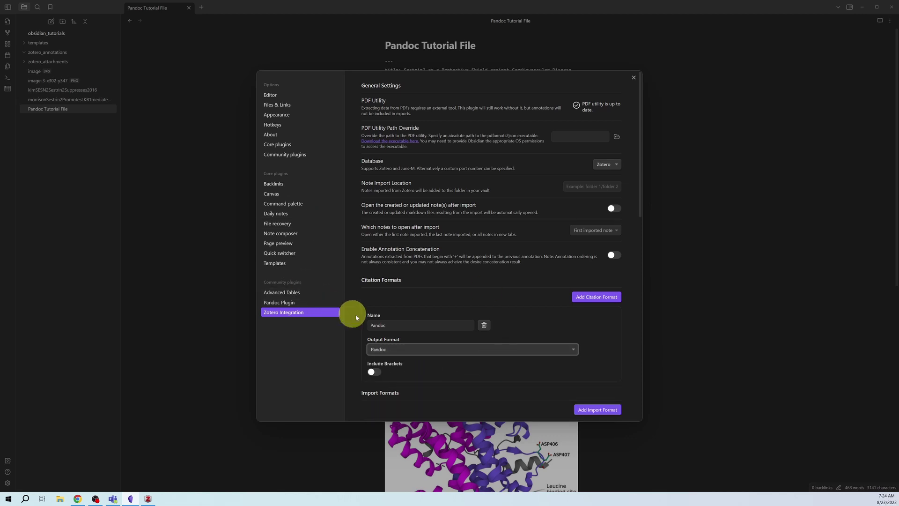
pyautogui.click(391, 324)
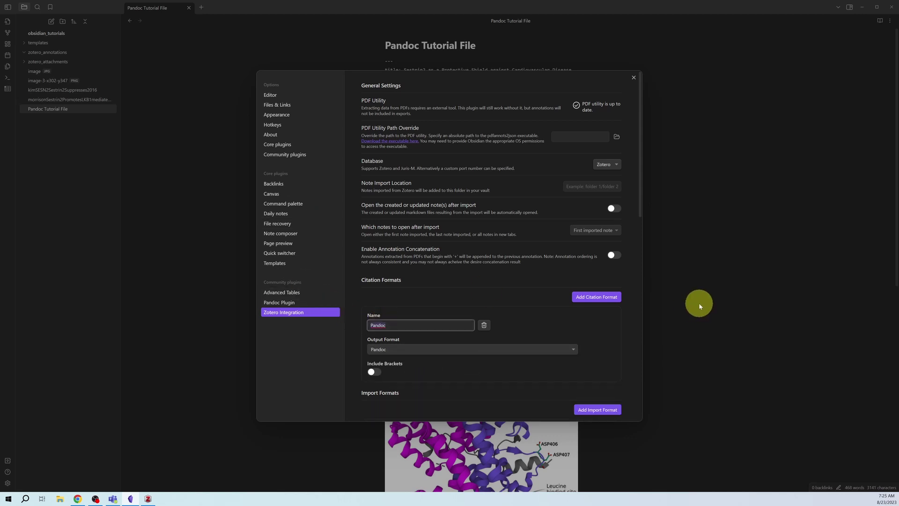
pyautogui.click(699, 303)
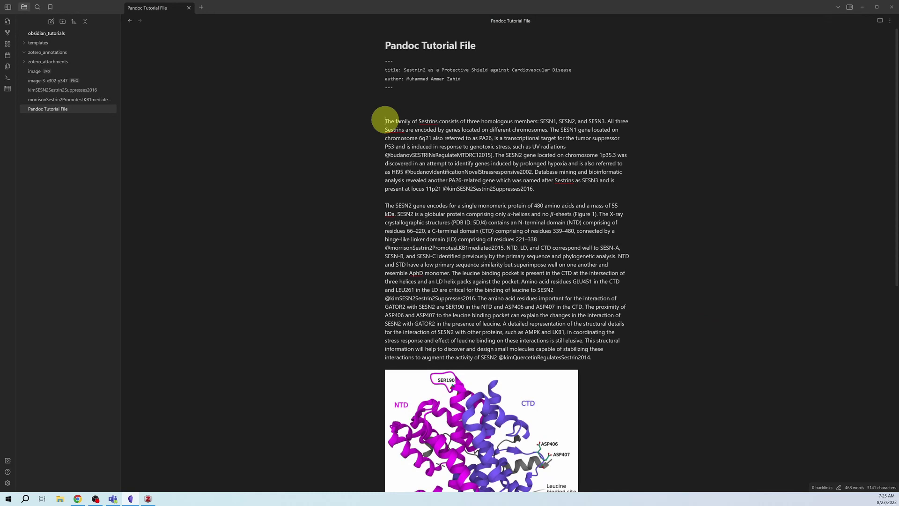
pyautogui.press('Return')
pyautogui.press('Return')
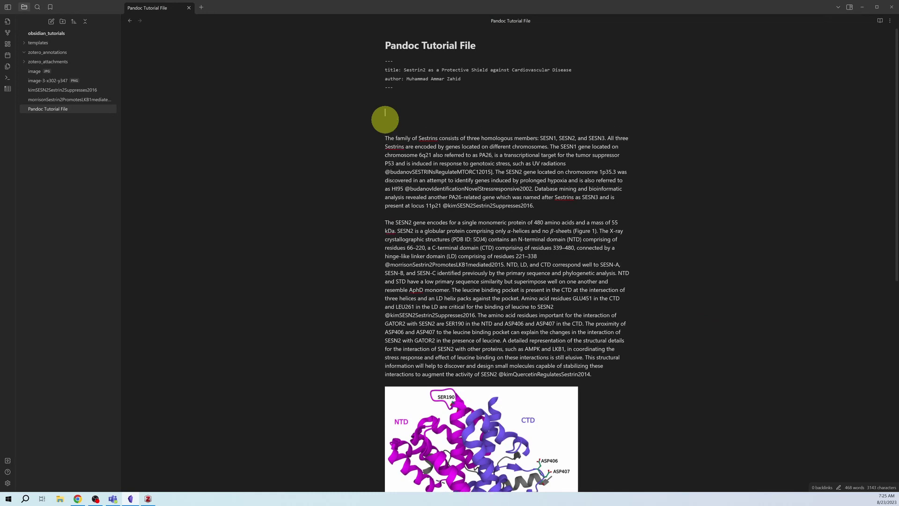
pyautogui.hotkey('ctrl', 'p')
pyautogui.write('ro')
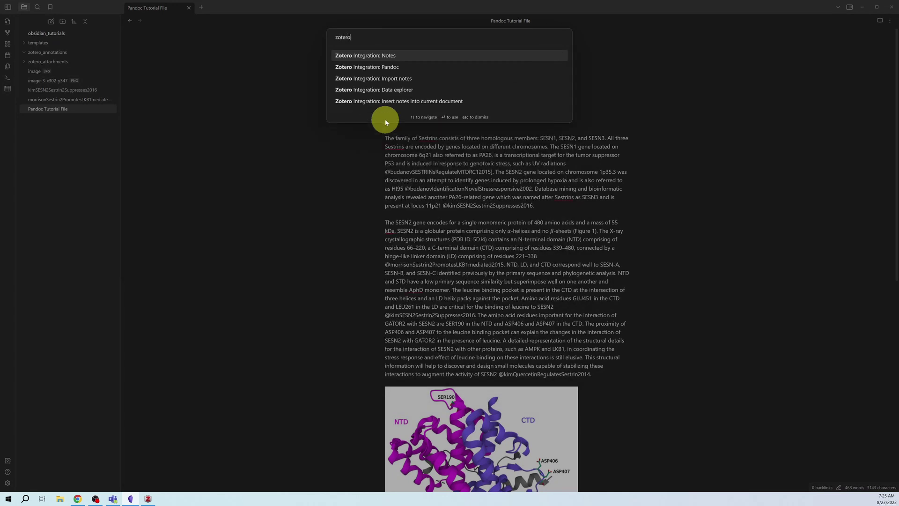
pyautogui.press('Down')
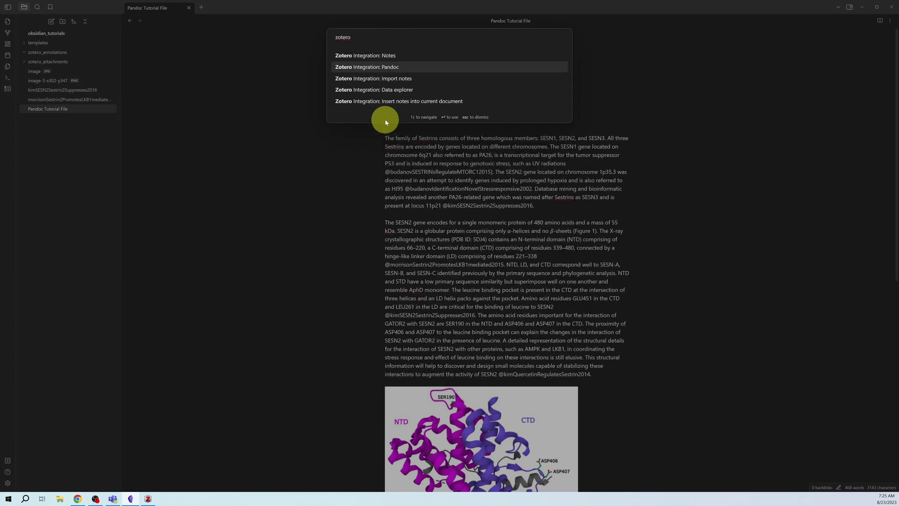
pyautogui.click(417, 67)
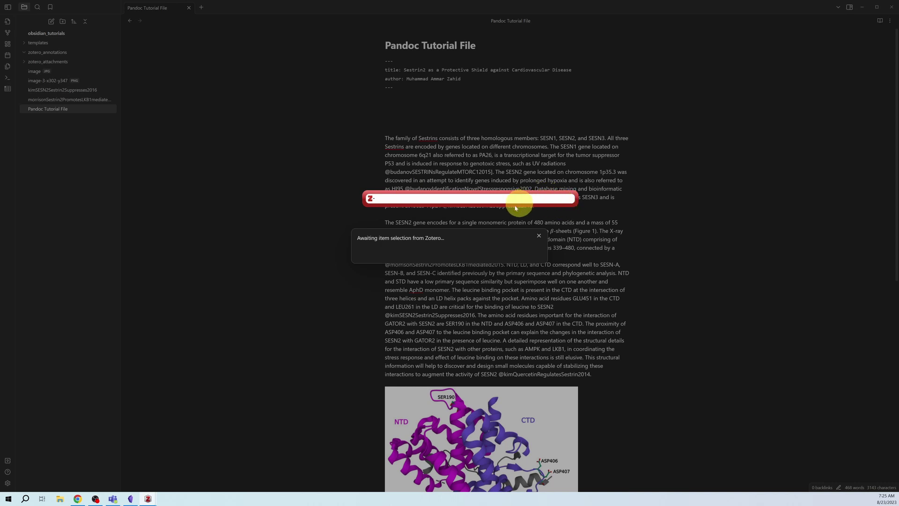
pyautogui.click(382, 198)
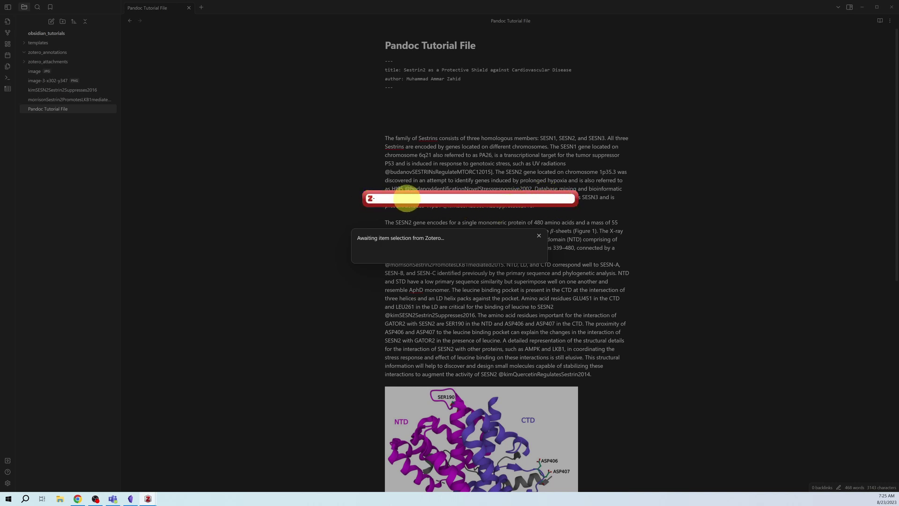
pyautogui.write('sesn2')
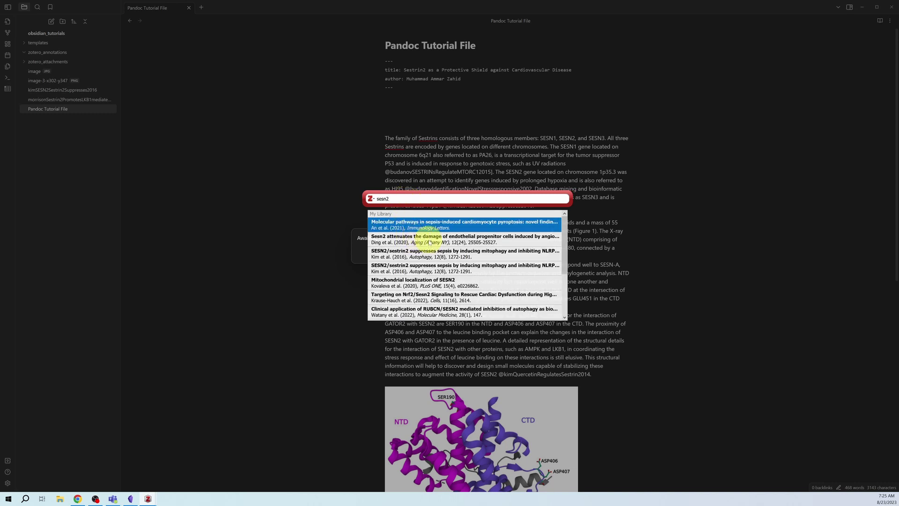
pyautogui.click(429, 241)
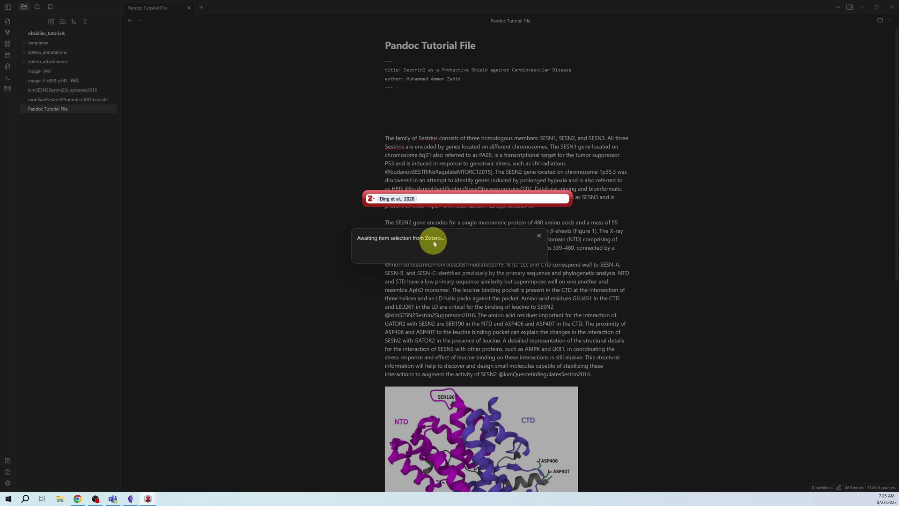
pyautogui.press('Return')
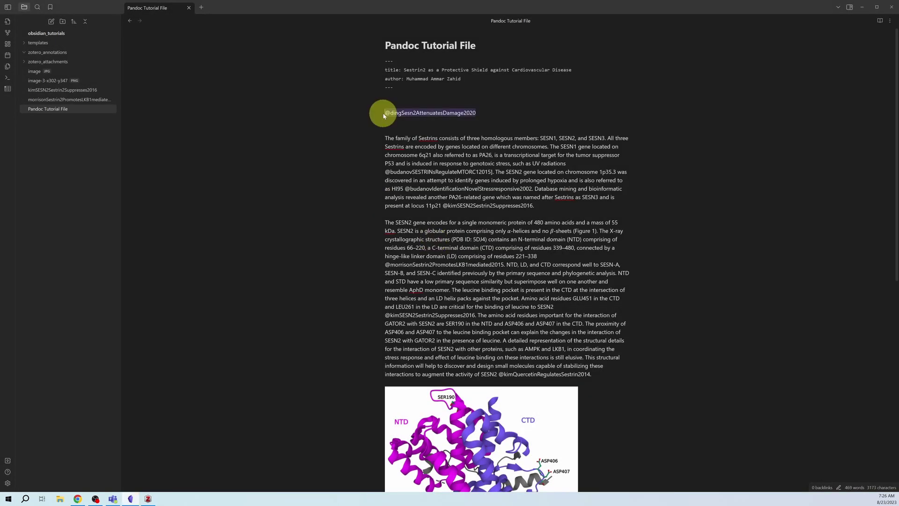
pyautogui.click(483, 114)
pyautogui.press('Return')
pyautogui.press('Return')
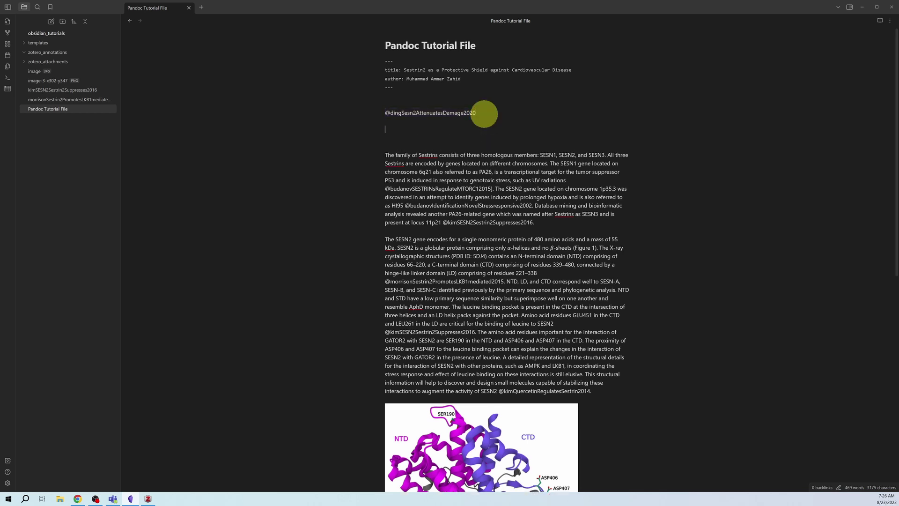
pyautogui.write('@citekey')
pyautogui.moveTo(408, 131); pyautogui.dragTo(385, 130)
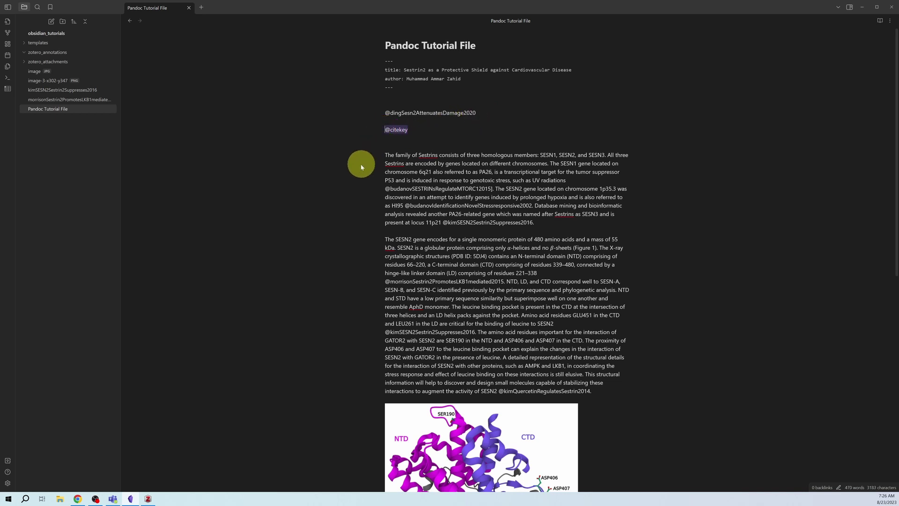
pyautogui.click(476, 137)
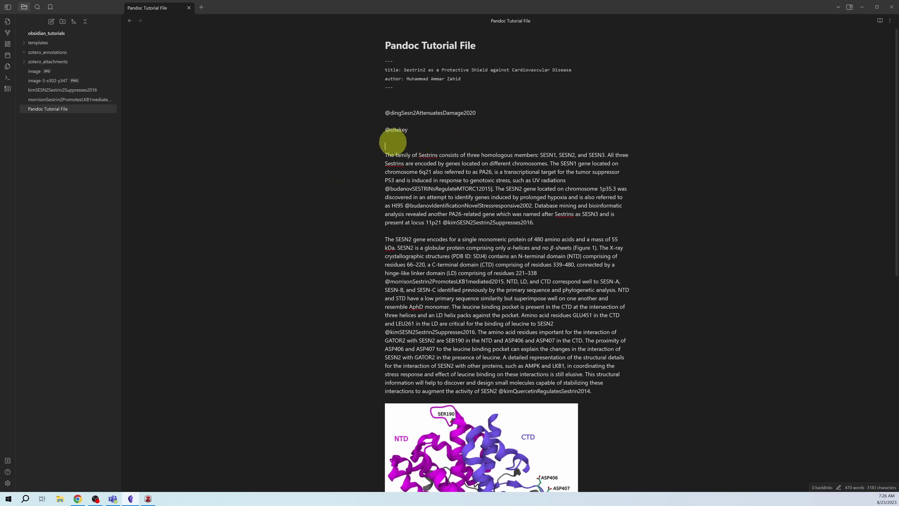
pyautogui.moveTo(393, 142); pyautogui.dragTo(378, 113)
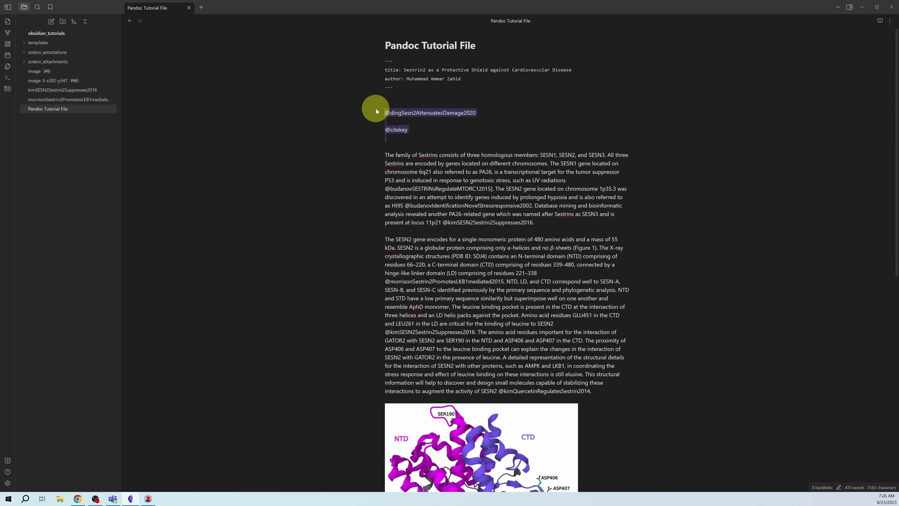
pyautogui.press('BackSpace')
pyautogui.click(385, 147)
pyautogui.moveTo(385, 147); pyautogui.dragTo(491, 146)
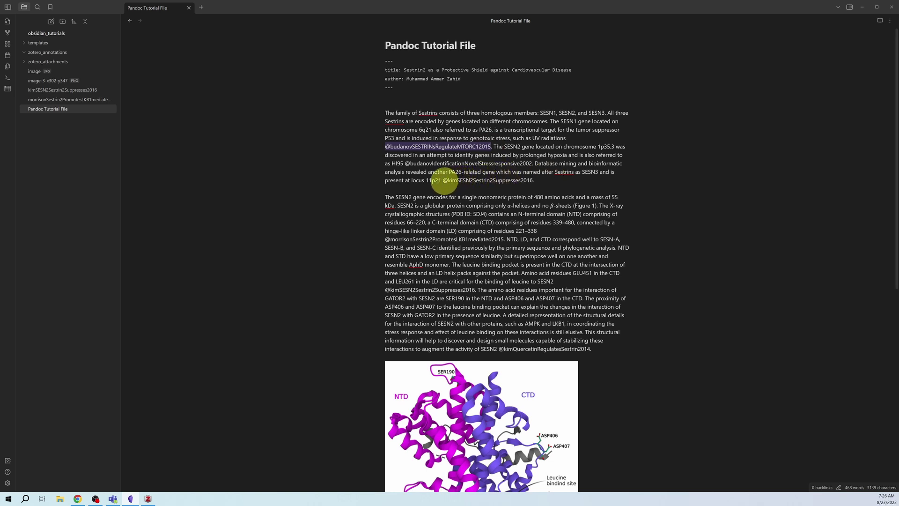
pyautogui.scroll(-2, 602, 237)
pyautogui.scroll(1, 474, 274)
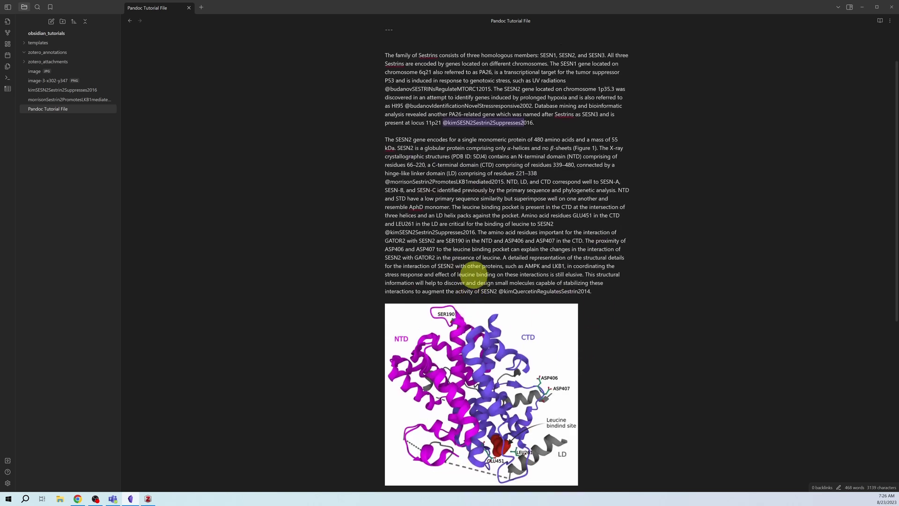
pyautogui.scroll(2, 474, 274)
pyautogui.scroll(-9, 474, 274)
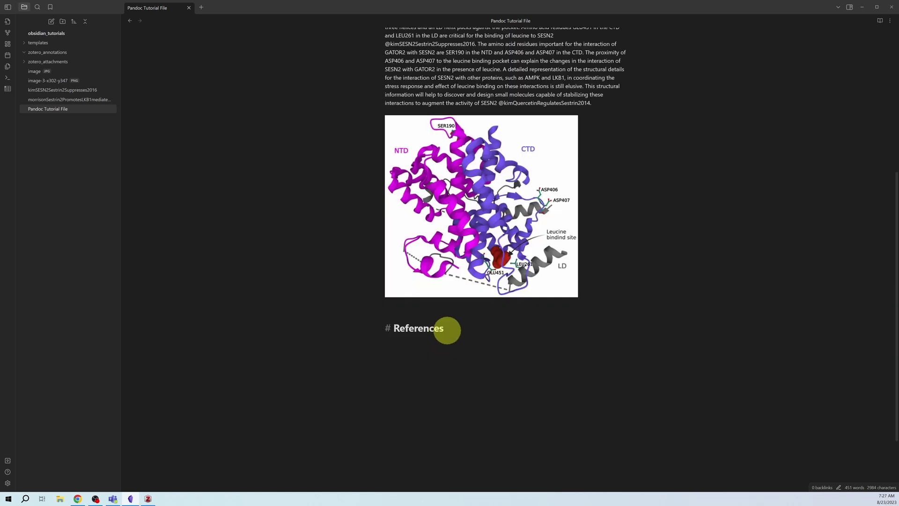
pyautogui.scroll(9, 507, 327)
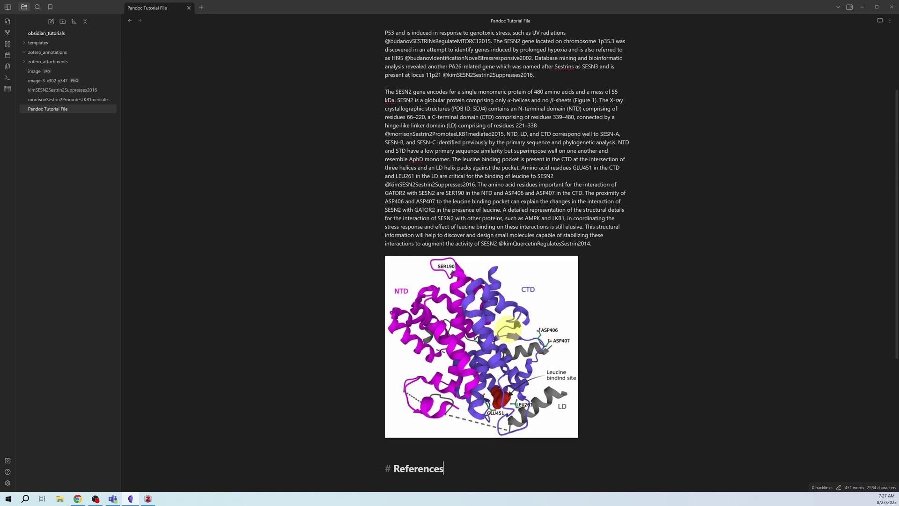
pyautogui.click(389, 70)
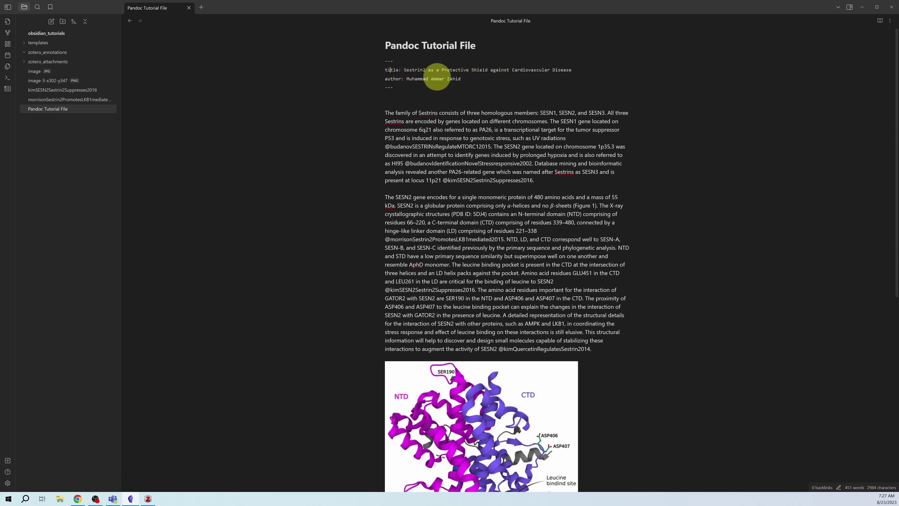
pyautogui.click(428, 138)
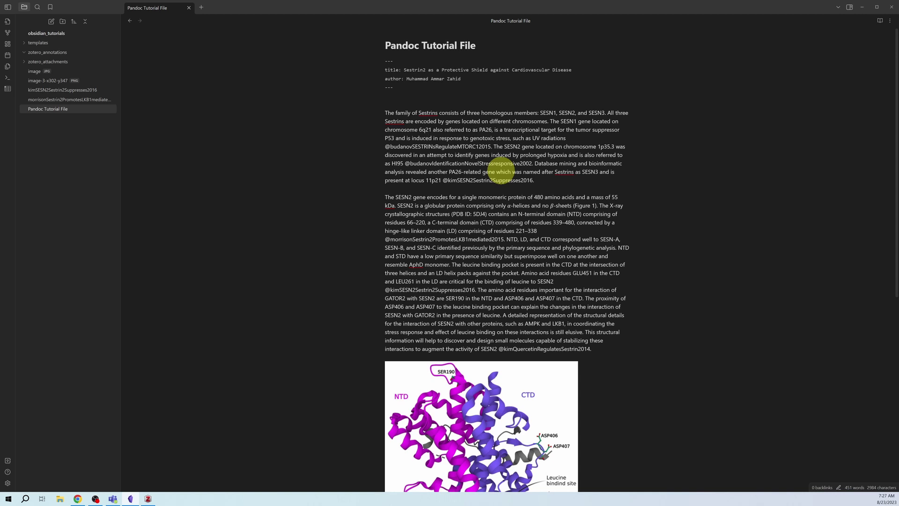
# Step: Export the note as a Word document (docx) with the Pandoc Plugin
pyautogui.hotkey('ctrl', 'p')
pyautogui.write('pandoc')
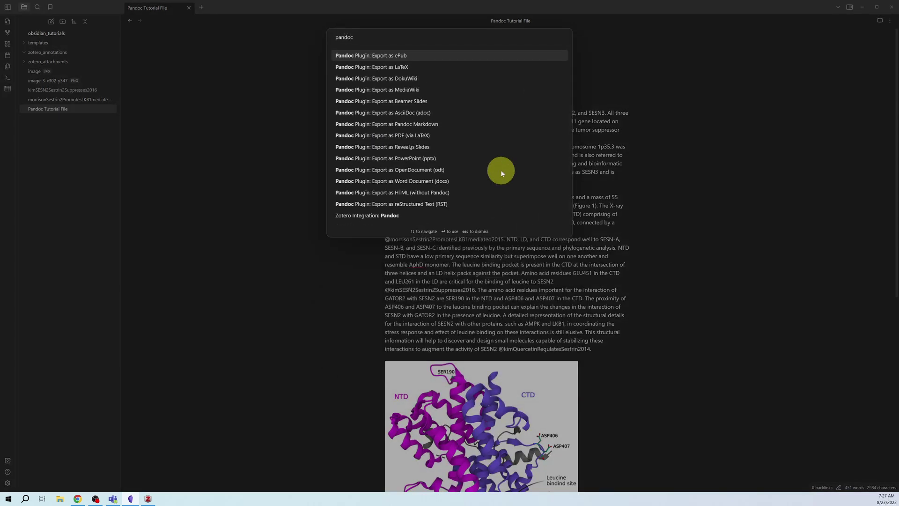
pyautogui.click(450, 182)
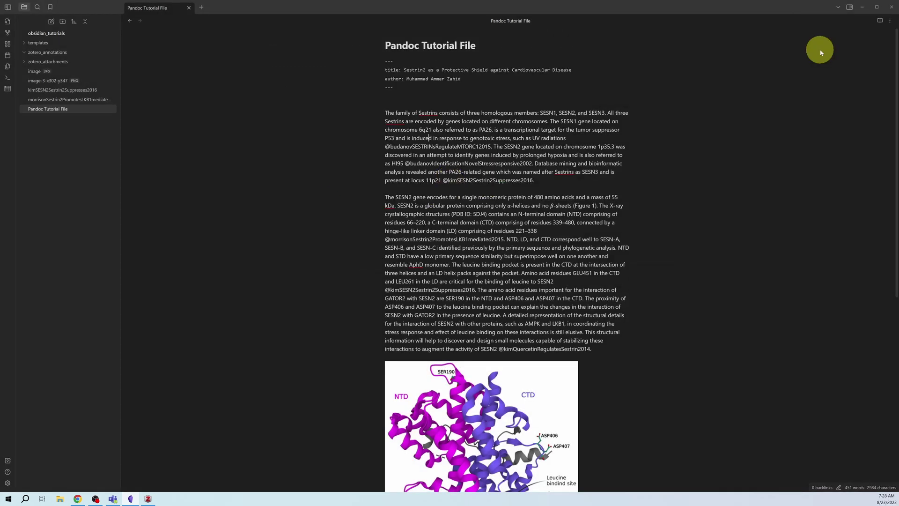
# Step: Open the exported Pandoc Tutorial File .docx from File Explorer in Word
pyautogui.click(61, 499)
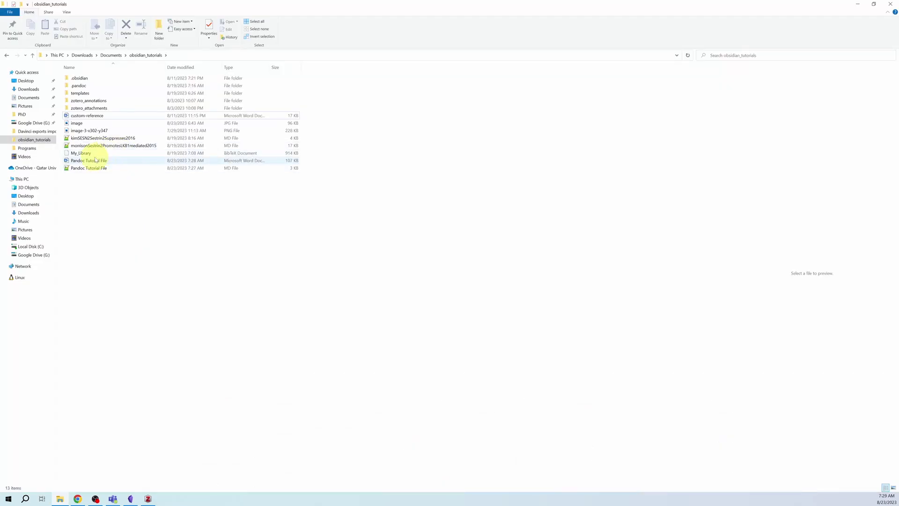
pyautogui.click(132, 162)
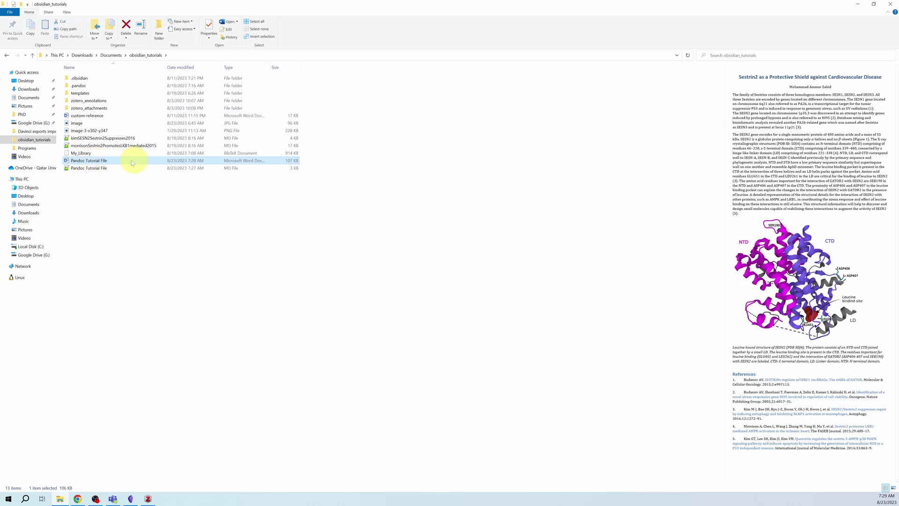
pyautogui.doubleClick(99, 161)
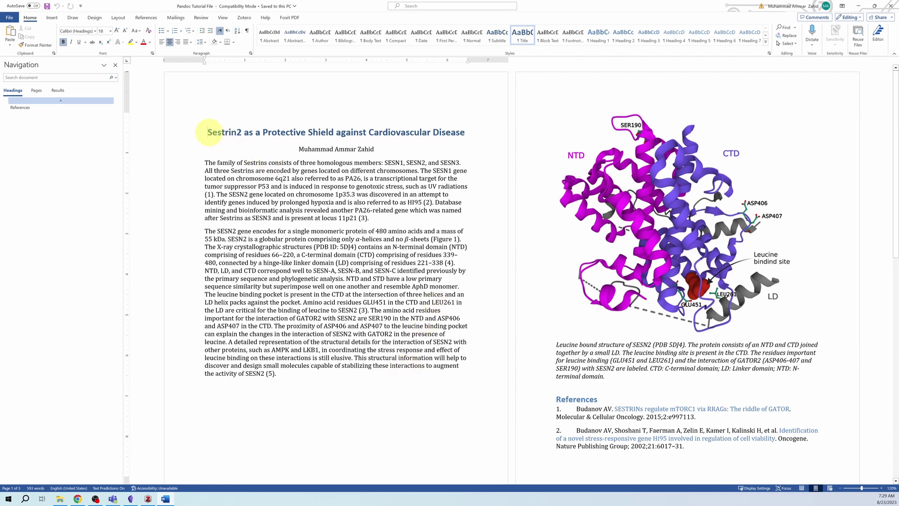
# Step: Inspect the title style and scroll through the numbered citations and References in Word
pyautogui.moveTo(209, 132); pyautogui.dragTo(469, 134)
pyautogui.click(413, 205)
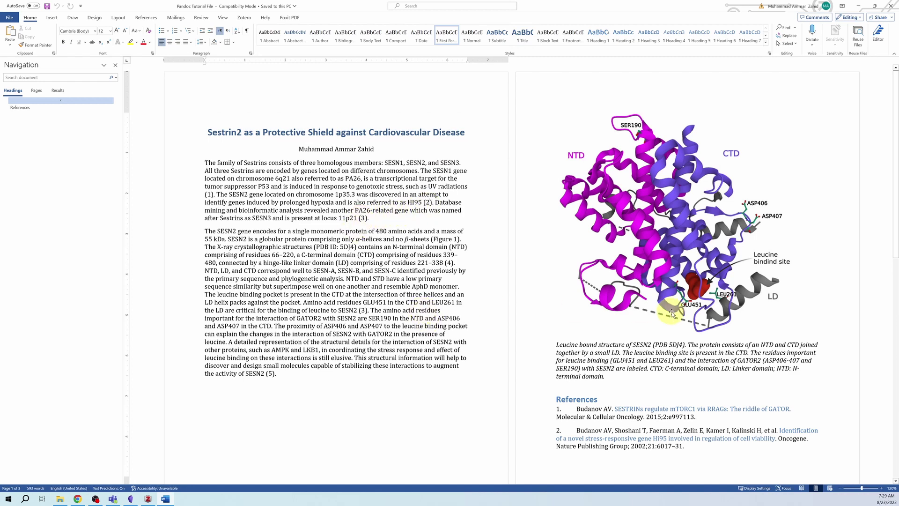
pyautogui.scroll(-1, 672, 312)
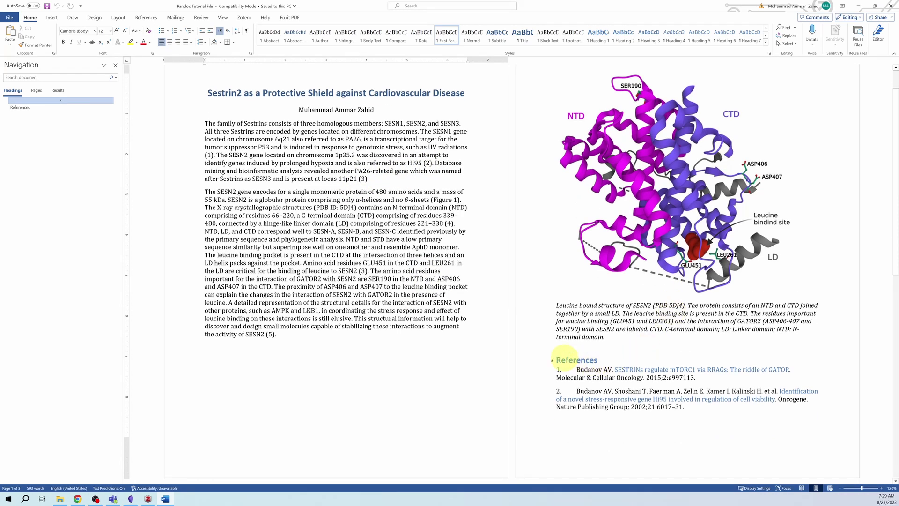
pyautogui.scroll(1, 635, 324)
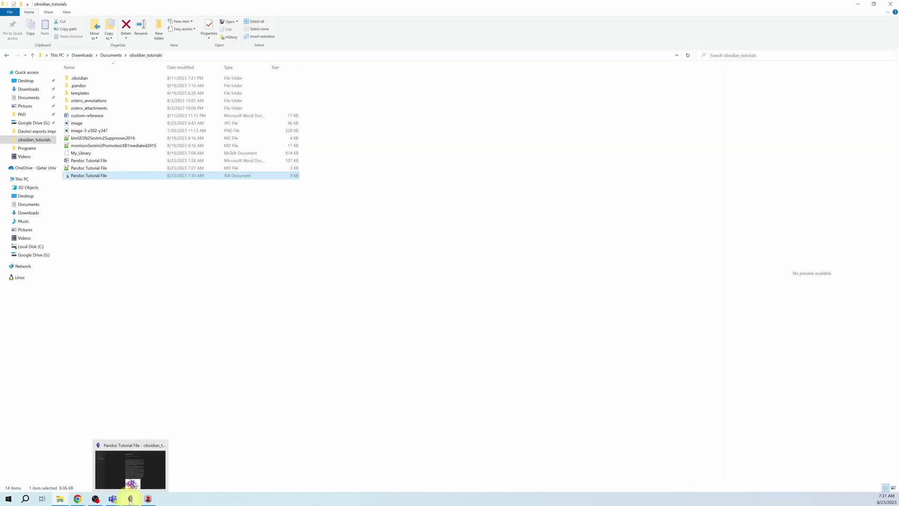
pyautogui.click(131, 499)
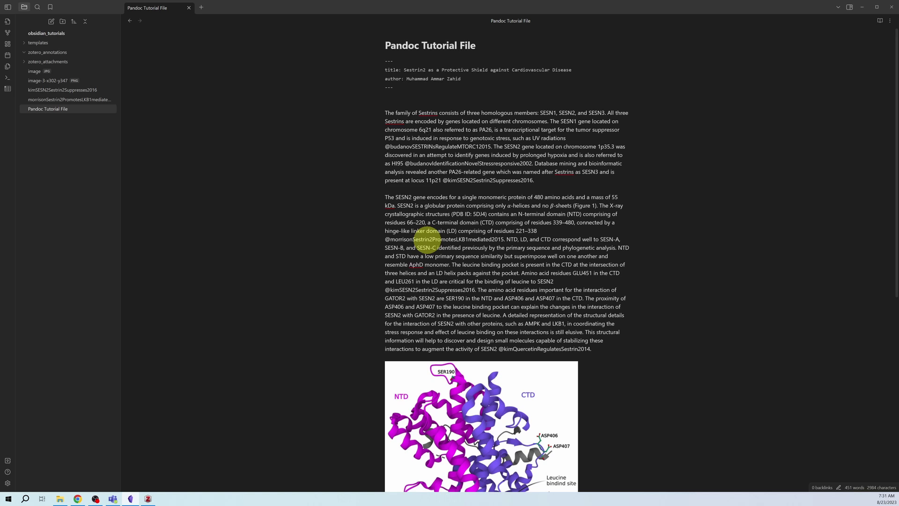
# Step: Export the note with the Pandoc Plugin's Export as PDF (via LaTeX) command
pyautogui.hotkey('ctrl', 'p')
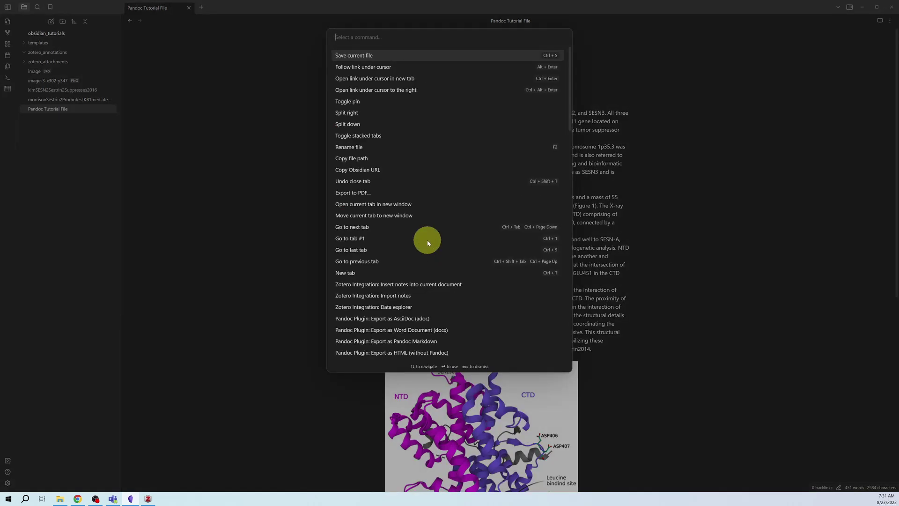
pyautogui.write('pandoc')
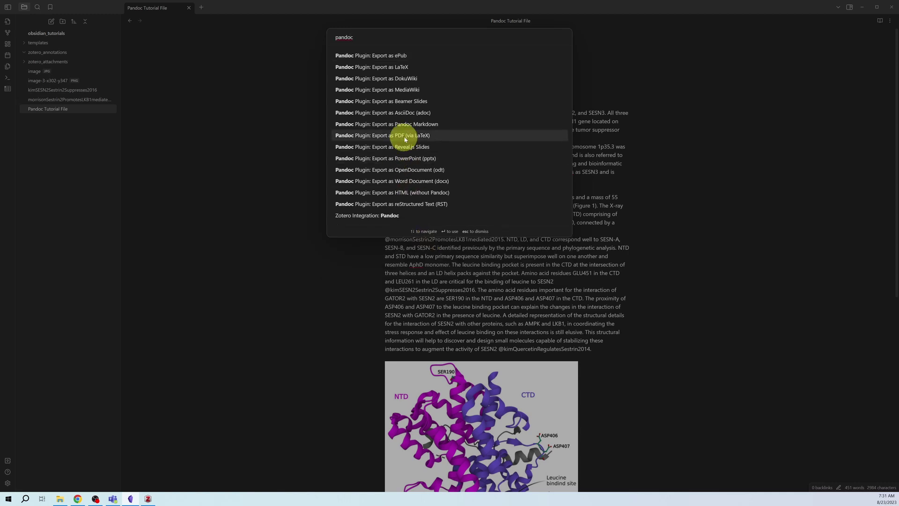
pyautogui.click(447, 136)
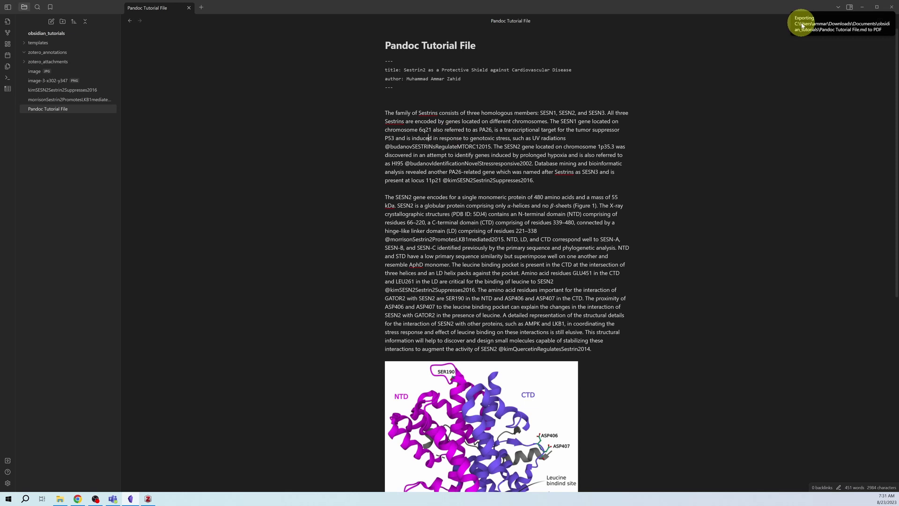
# Step: Install the missing unicode-math package in MiKTeX's prompt and open the resulting PDF
pyautogui.moveTo(297, 240); pyautogui.dragTo(447, 178)
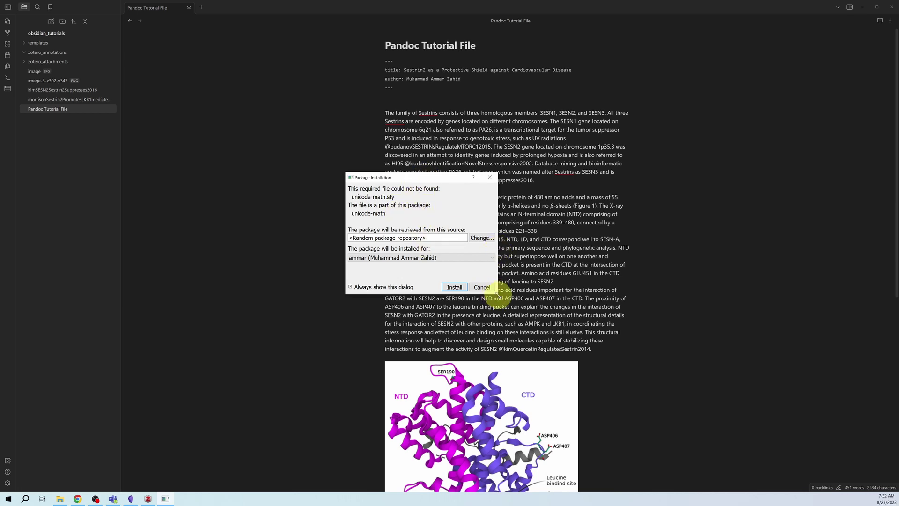
pyautogui.moveTo(497, 294); pyautogui.dragTo(509, 306)
pyautogui.click(476, 299)
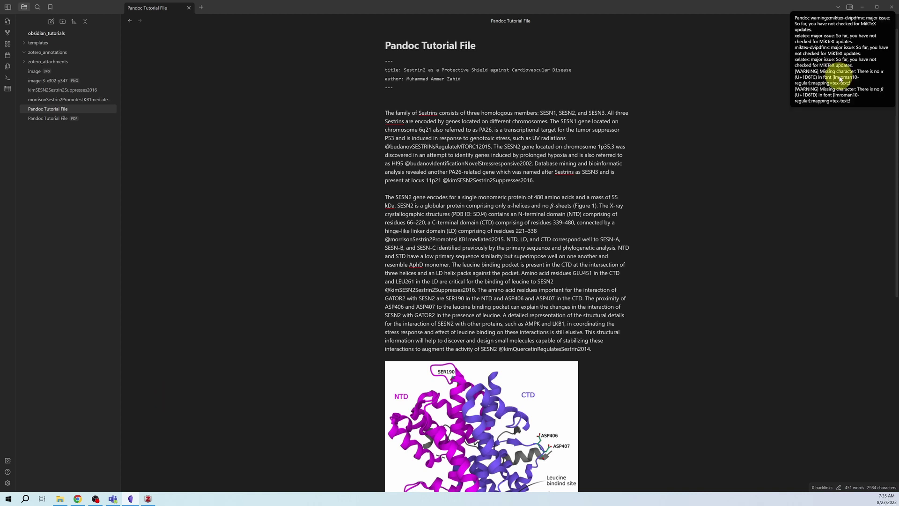
pyautogui.click(44, 119)
# Step: Scroll the PDF's first page down to the SESN2 paragraph citing reference (5)
pyautogui.scroll(-6, 606, 171)
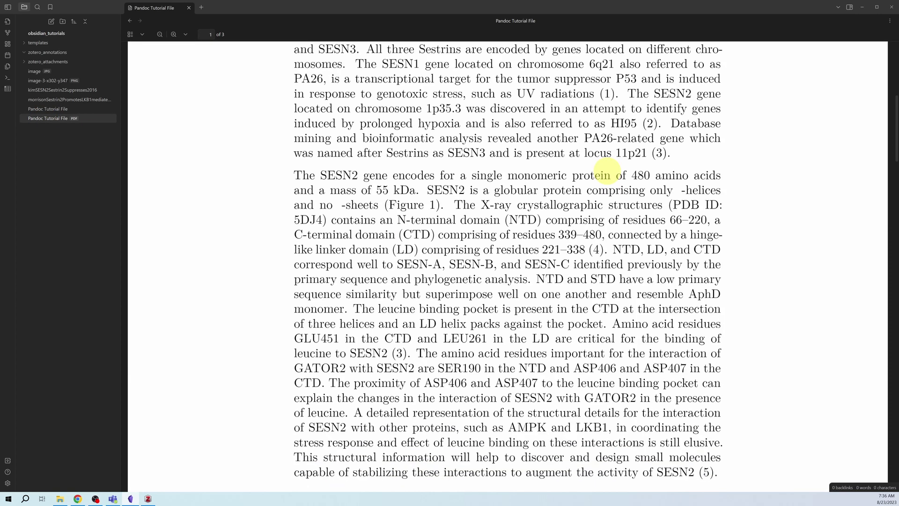
pyautogui.scroll(-2, 609, 173)
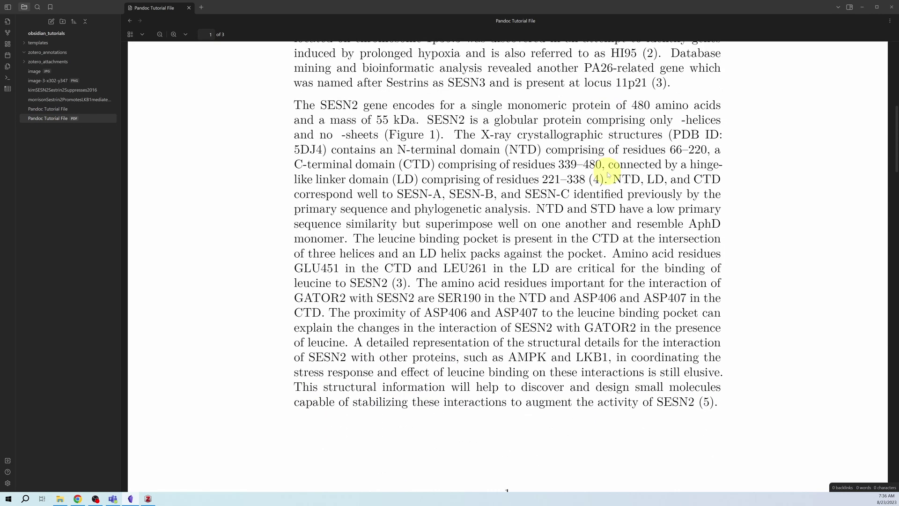
pyautogui.scroll(-6, 602, 220)
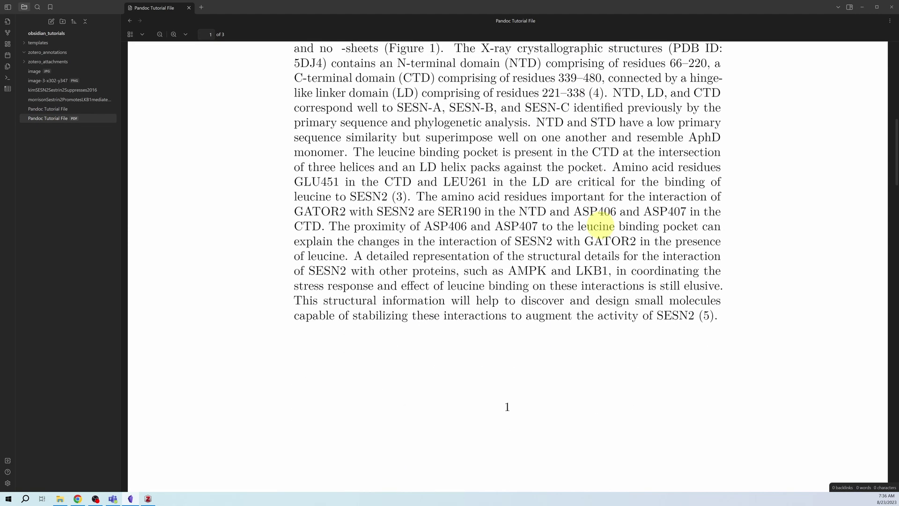